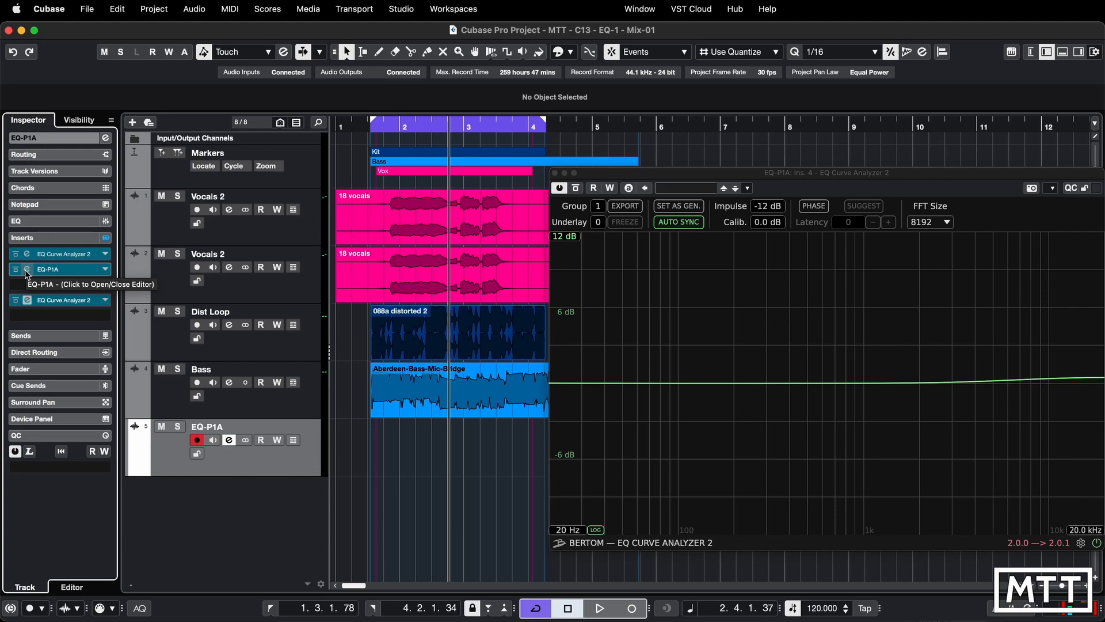
Open the EQ-P1A insert's editor on the EQ-P1A track and briefly bypass the plug-in to compare the analyzer curve
{"action": "left_click", "coordinate": [25, 270]}
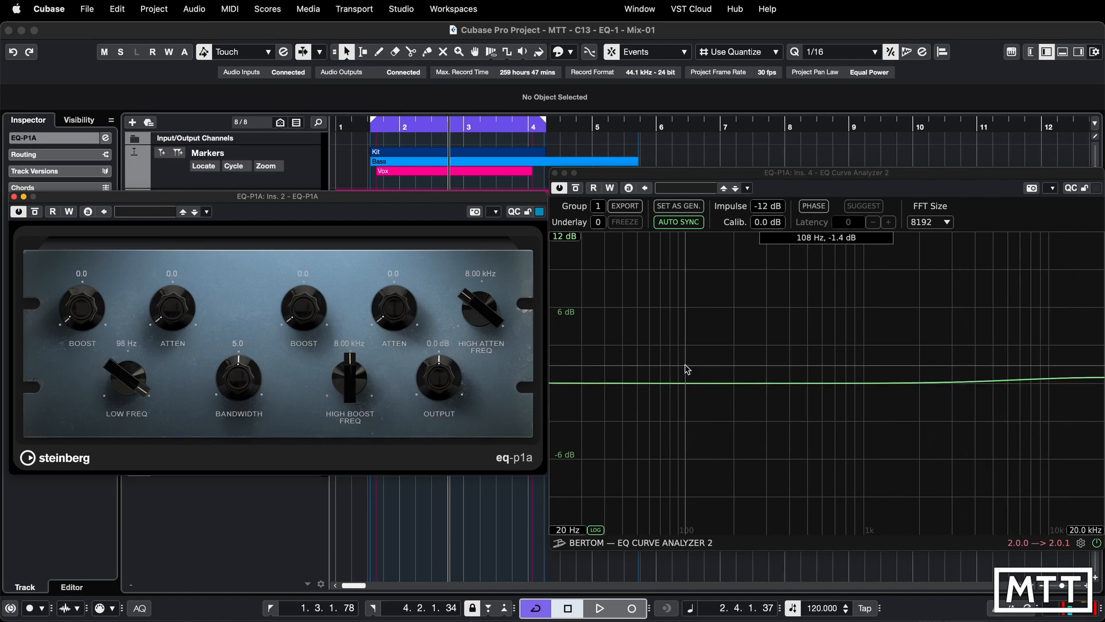
{"action": "left_click", "coordinate": [35, 213]}
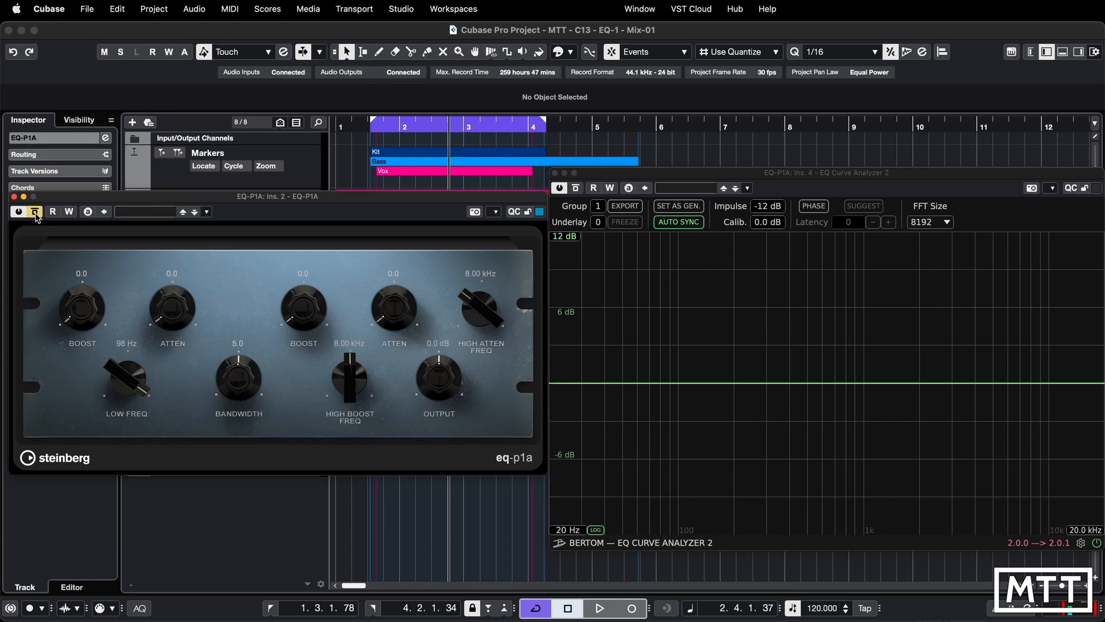
{"action": "left_click", "coordinate": [35, 212]}
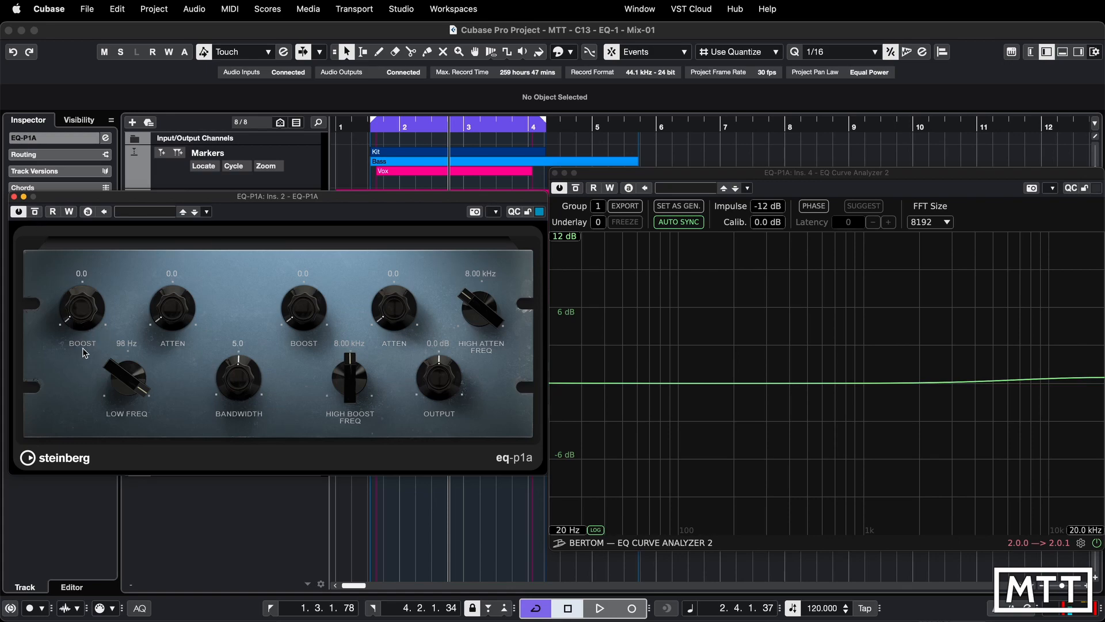
Set both the low Boost and the low Atten of the EQ-P1A to 5.0
{"action": "left_click", "coordinate": [81, 274]}
{"action": "type", "text": "5"}
{"action": "key", "text": "Return"}
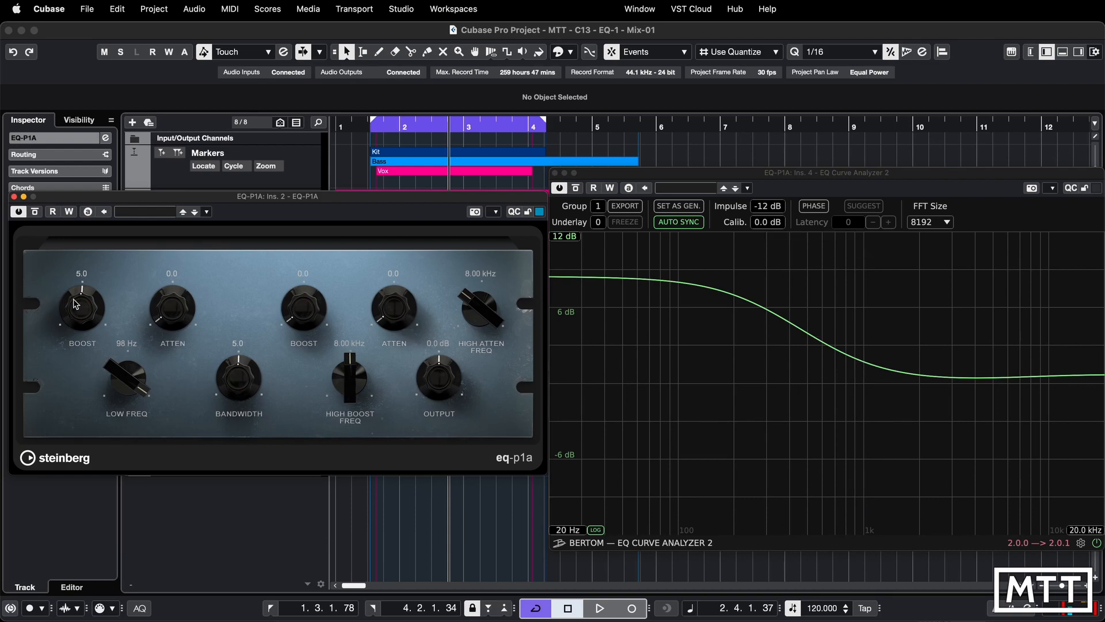
{"action": "mouse_move", "coordinate": [74, 298]}
{"action": "left_mouse_down"}
{"action": "mouse_move", "coordinate": [69, 344]}
{"action": "mouse_move", "coordinate": [89, 266]}
{"action": "mouse_move", "coordinate": [85, 312]}
{"action": "left_mouse_up"}
{"action": "left_click_drag", "start_coordinate": [169, 322], "coordinate": [177, 260]}
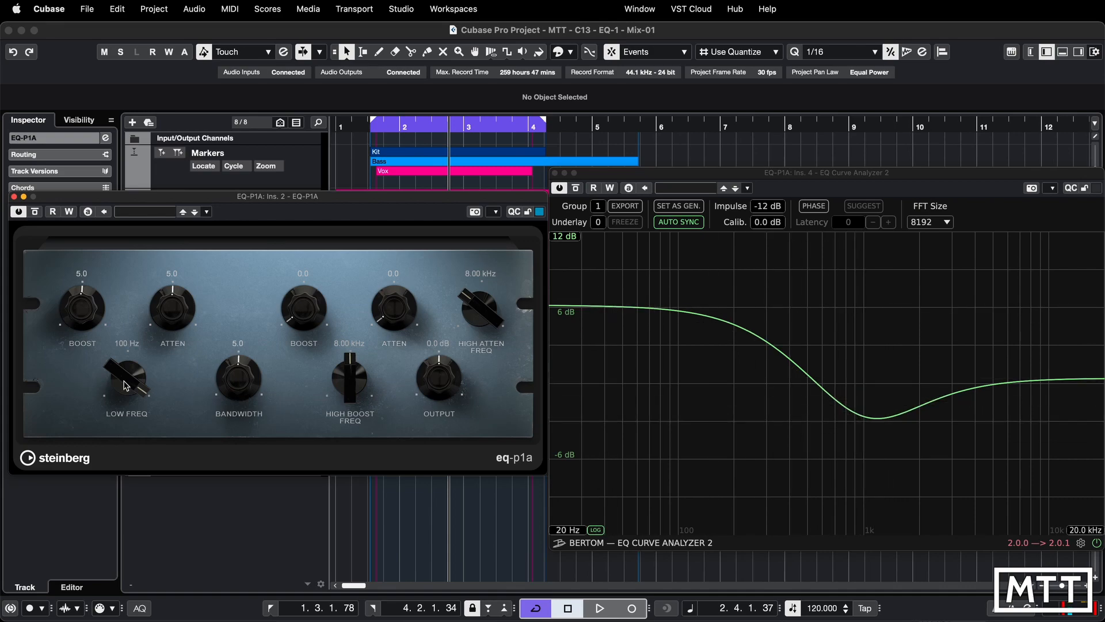
Sweep the Low Freq and return it to 100 Hz, and reset the low Boost and low Atten to 0.0
{"action": "left_click_drag", "start_coordinate": [118, 377], "coordinate": [117, 345]}
{"action": "left_click_drag", "start_coordinate": [82, 294], "coordinate": [70, 348]}
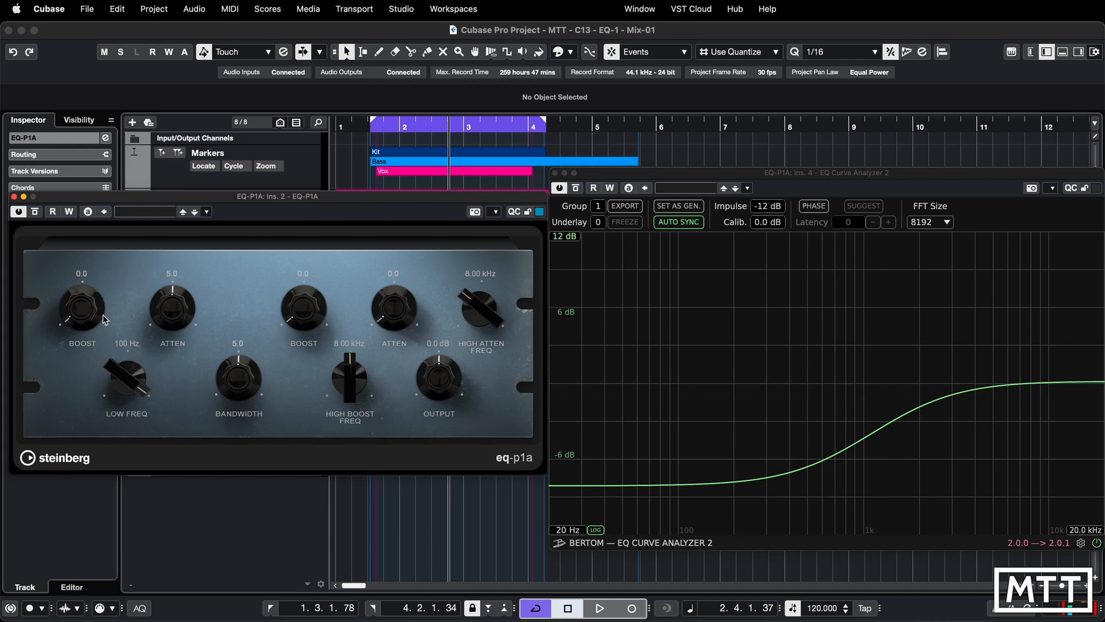
{"action": "left_click_drag", "start_coordinate": [79, 320], "coordinate": [84, 271]}
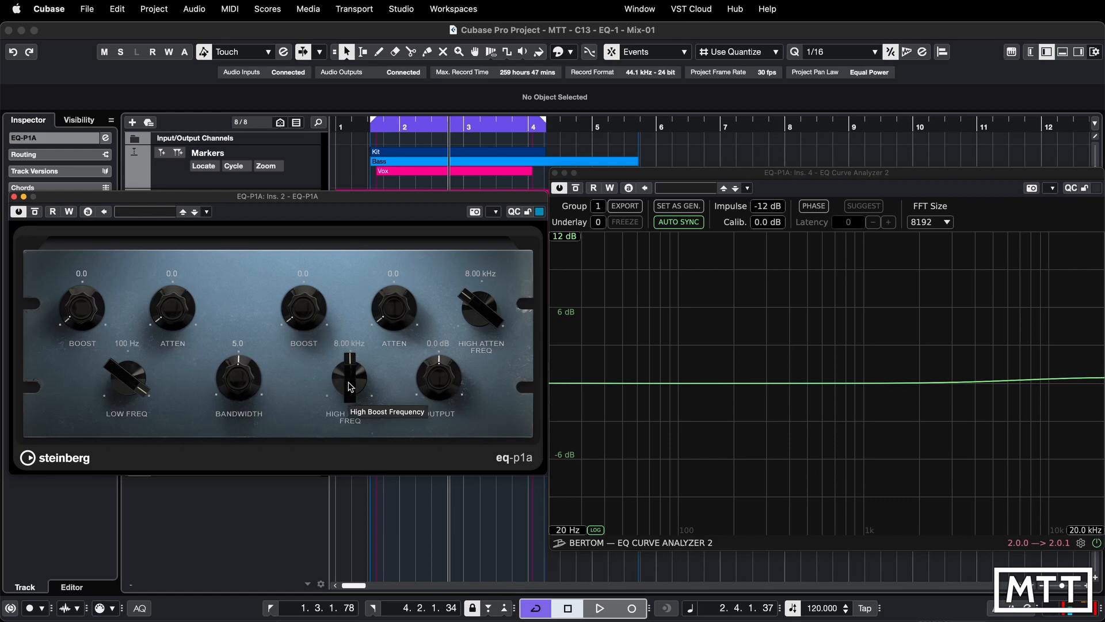
Set the high Boost to 5.0 and sweep the Bandwidth to 10.0, 0.0 and back to 5.0
{"action": "left_click_drag", "start_coordinate": [296, 307], "coordinate": [305, 260]}
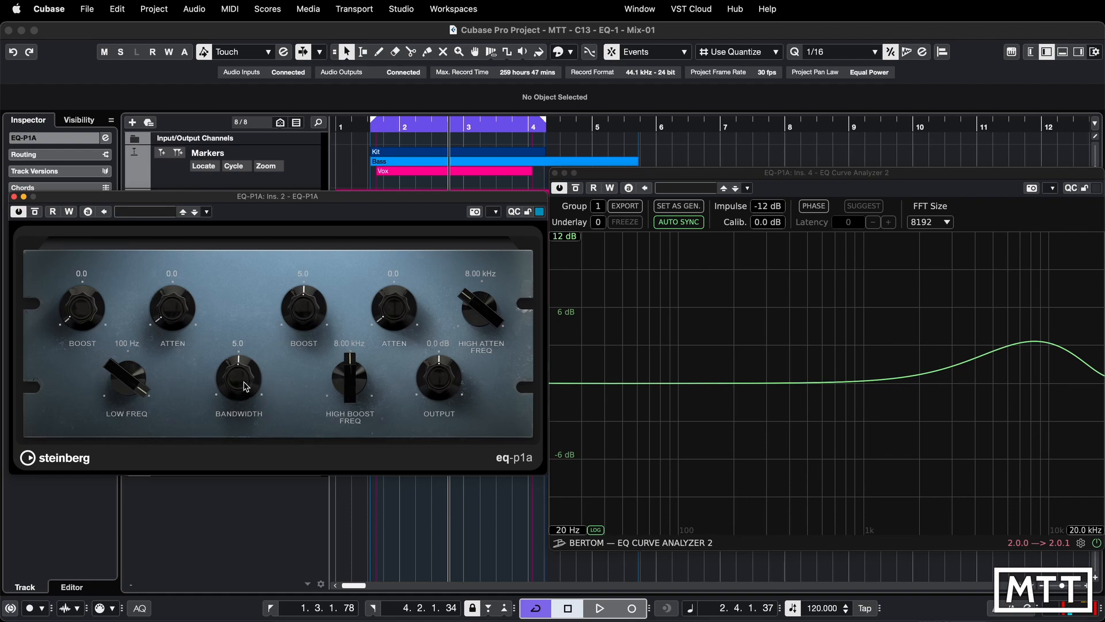
{"action": "left_click_drag", "start_coordinate": [245, 384], "coordinate": [240, 340]}
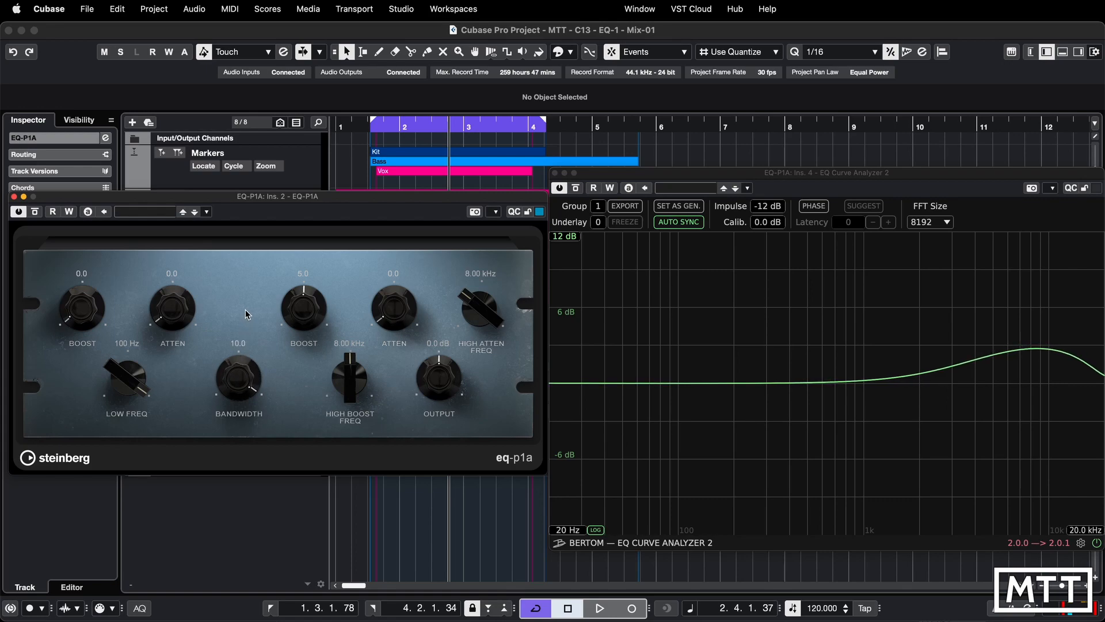
{"action": "left_click_drag", "start_coordinate": [241, 374], "coordinate": [232, 487]}
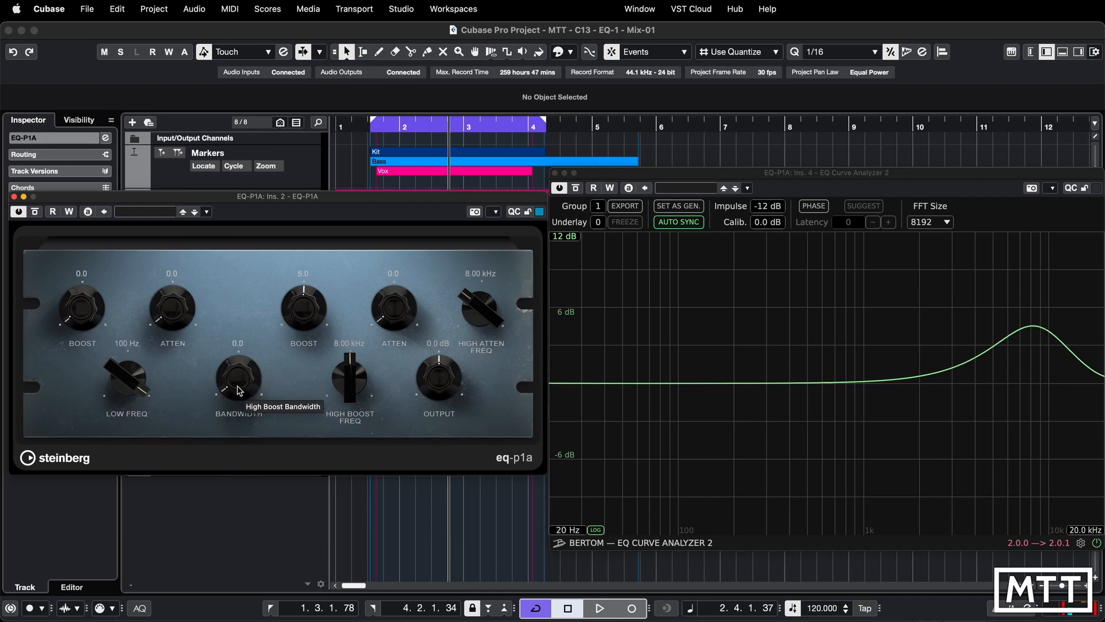
{"action": "left_click_drag", "start_coordinate": [238, 349], "coordinate": [227, 315]}
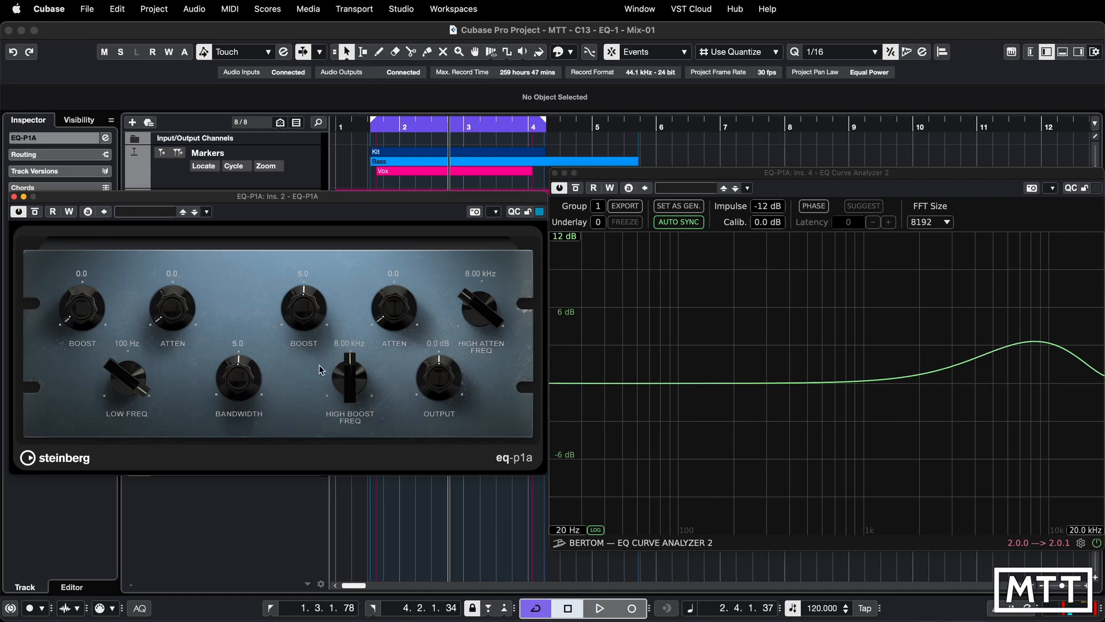
Sweep the High Boost Freq to 3.00 kHz and back to 8.00 kHz, and reset the high Boost to 0.0
{"action": "left_click_drag", "start_coordinate": [350, 366], "coordinate": [348, 421]}
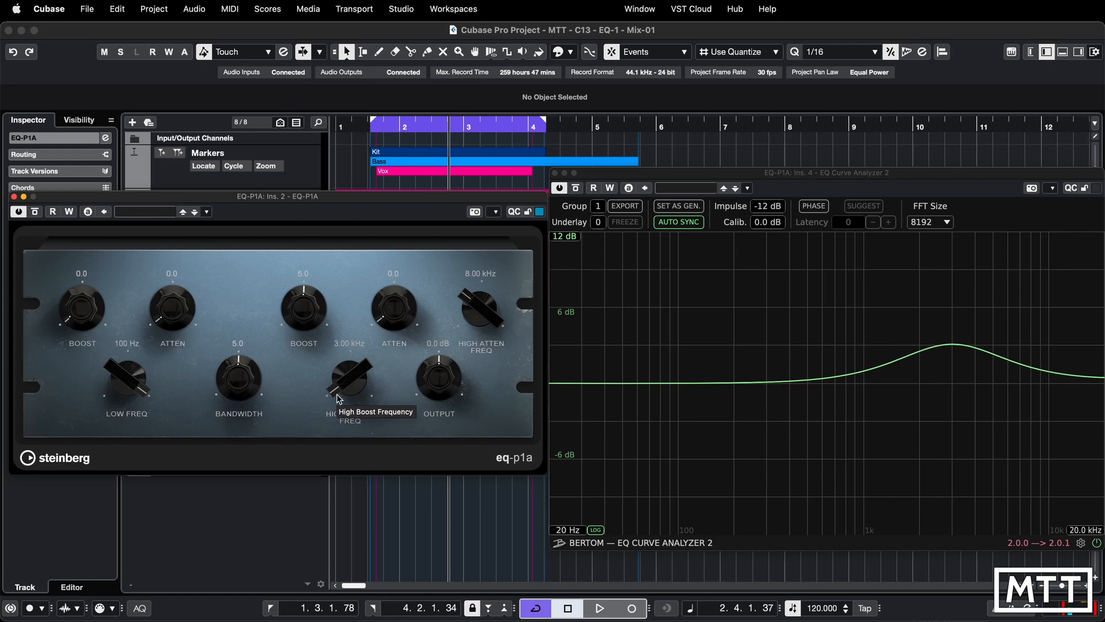
{"action": "left_click_drag", "start_coordinate": [337, 398], "coordinate": [332, 323]}
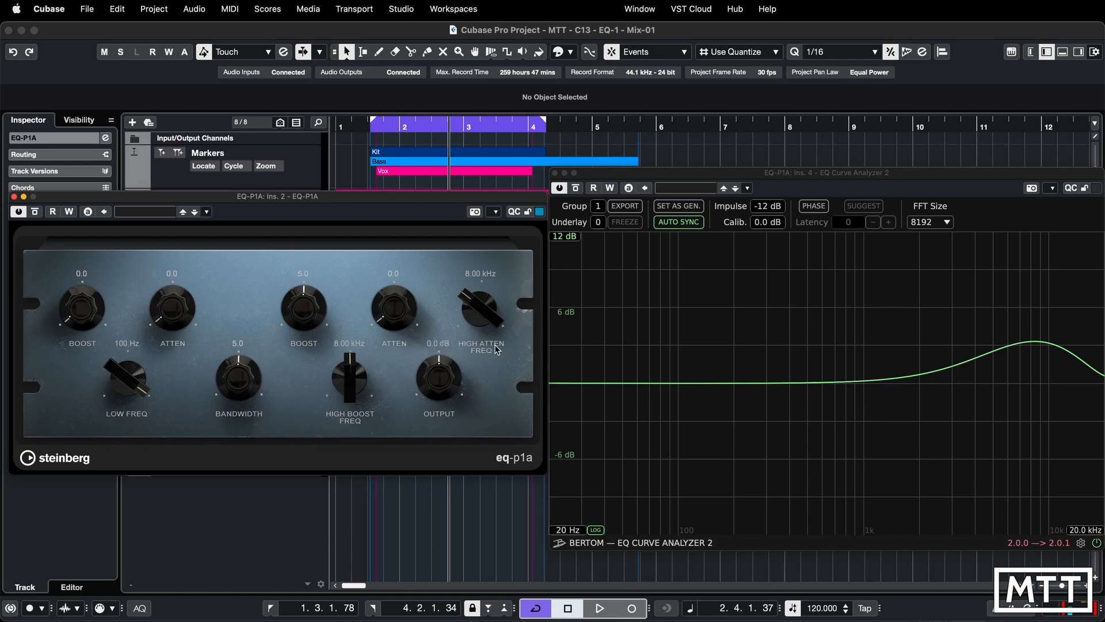
{"action": "left_click", "coordinate": [303, 275]}
{"action": "type", "text": "0"}
{"action": "key", "text": "Return"}
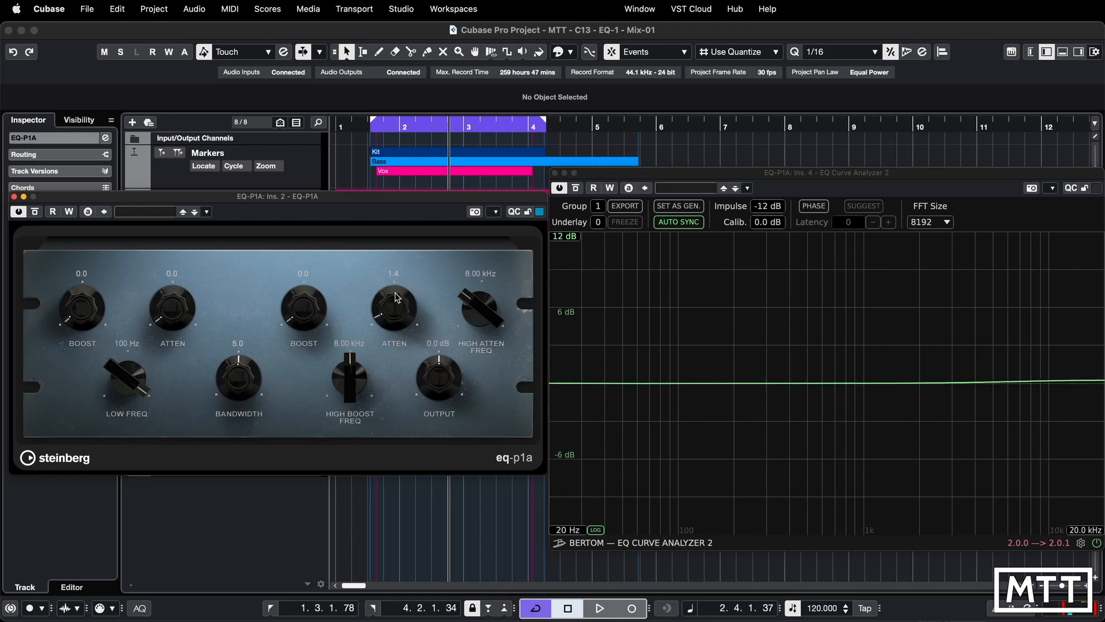
Raise the high Atten to about 6.2 and sweep the High Atten Freq to 5.00 kHz, 20.00 kHz and back to 5.00 kHz
{"action": "left_click_drag", "start_coordinate": [396, 305], "coordinate": [398, 243]}
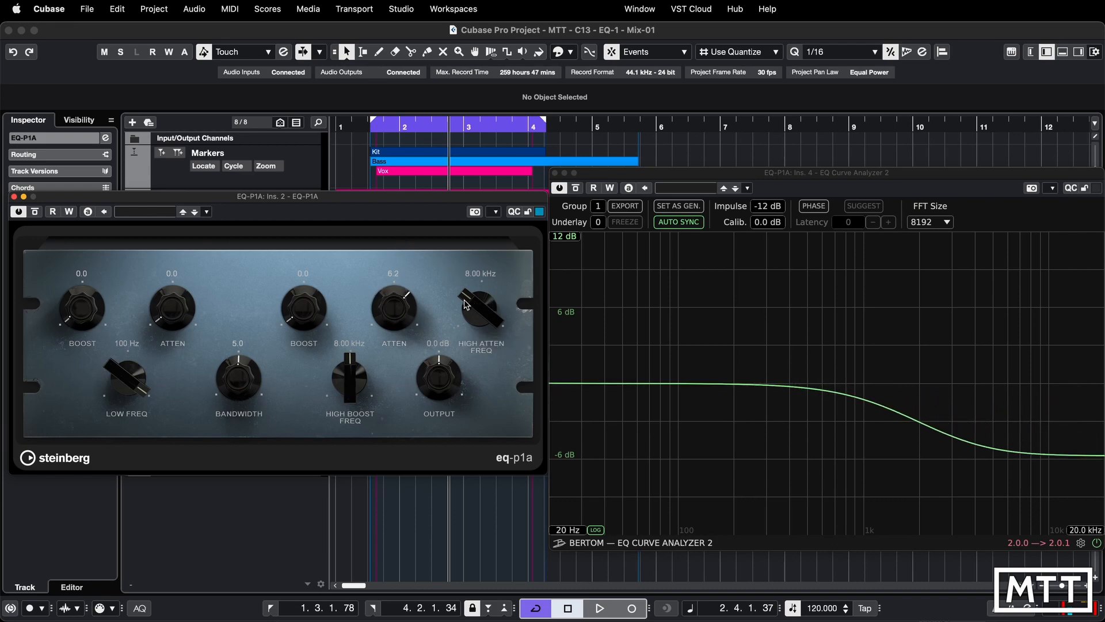
{"action": "left_click_drag", "start_coordinate": [467, 305], "coordinate": [465, 351]}
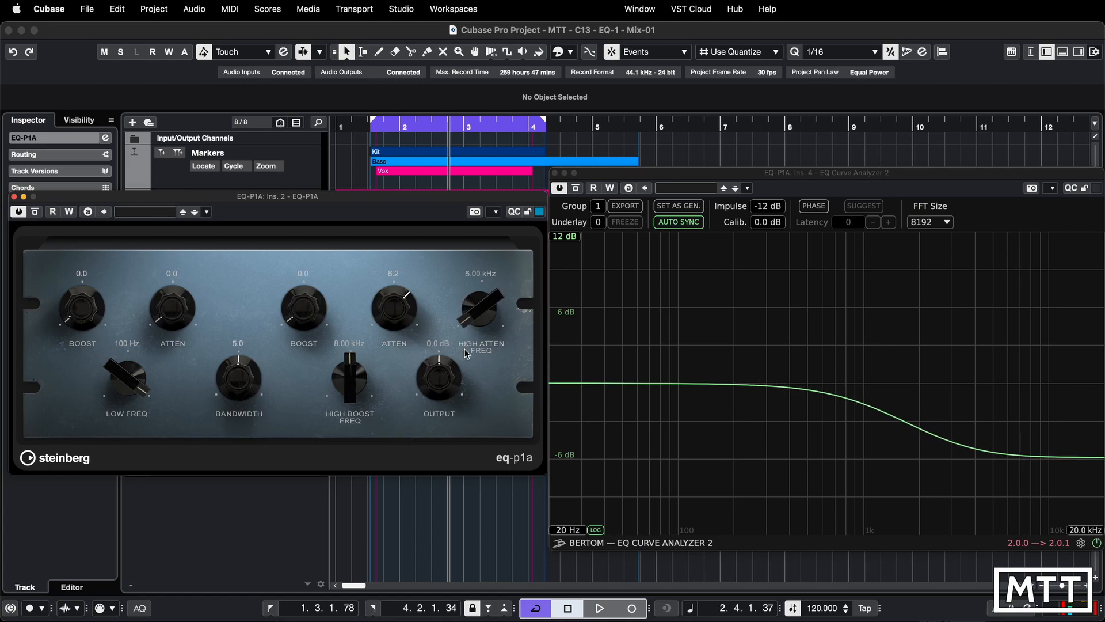
{"action": "left_click_drag", "start_coordinate": [479, 308], "coordinate": [477, 221]}
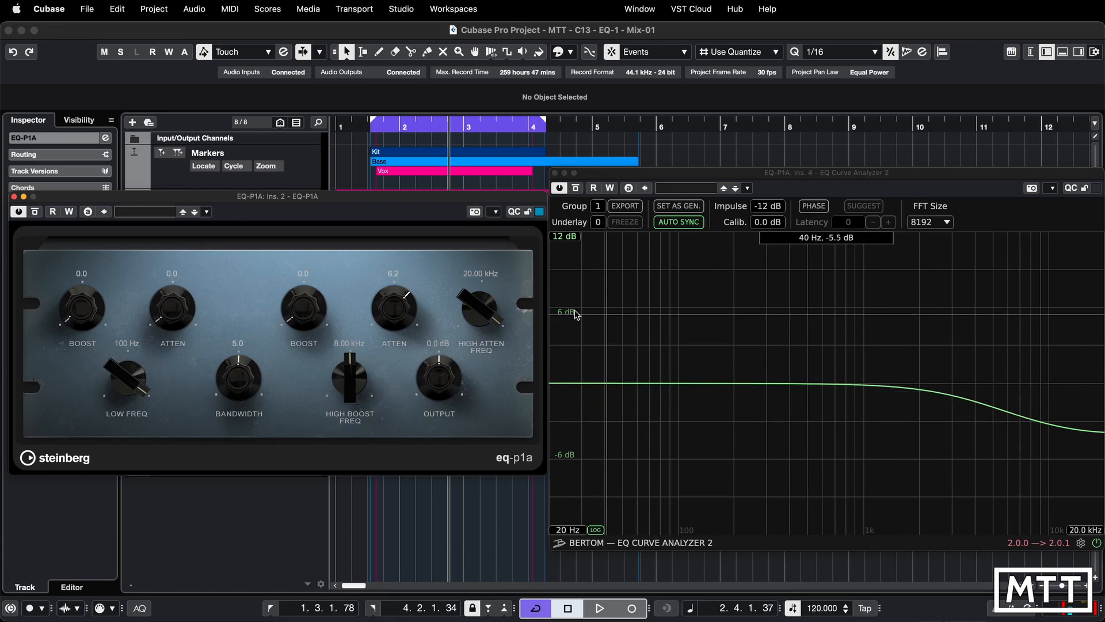
{"action": "left_click_drag", "start_coordinate": [472, 304], "coordinate": [482, 444]}
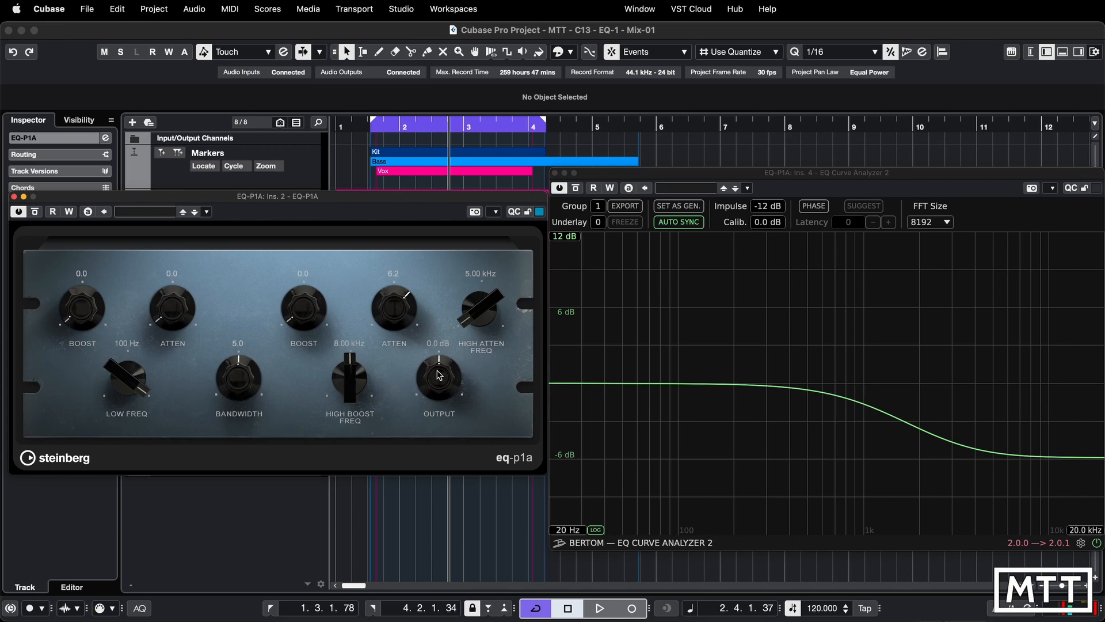
Set the high Boost to about 4.4, low Atten to about 3.3 and low Boost to about 3.8, and adjust the Output level
{"action": "left_click_drag", "start_coordinate": [439, 375], "coordinate": [433, 388]}
{"action": "left_click_drag", "start_coordinate": [313, 327], "coordinate": [310, 264]}
{"action": "left_click_drag", "start_coordinate": [173, 314], "coordinate": [170, 278]}
{"action": "left_click_drag", "start_coordinate": [72, 308], "coordinate": [71, 260]}
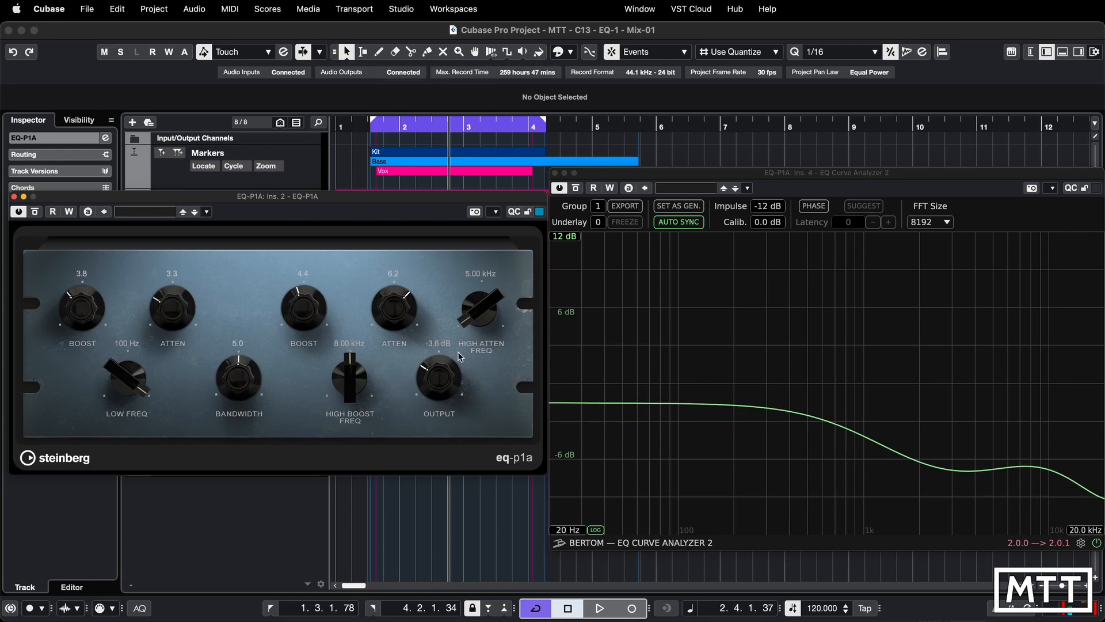
{"action": "left_click_drag", "start_coordinate": [440, 384], "coordinate": [433, 361]}
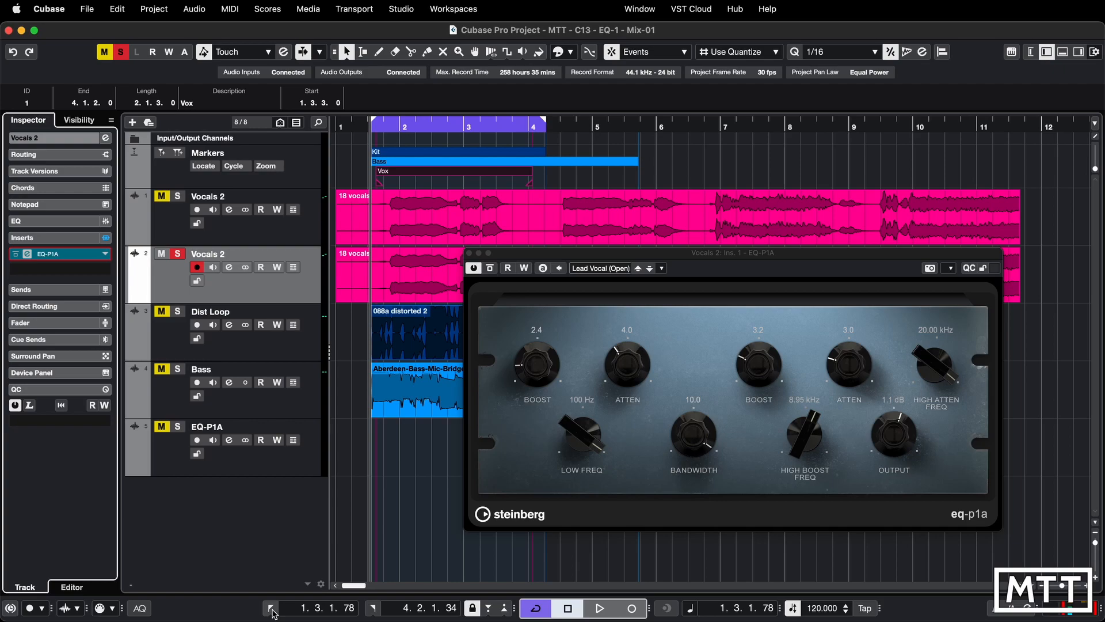
Play the soloed lower Vocals 2 track while toggling its EQ-P1A bypass to compare, and stop with the EQ active
{"action": "key", "text": "space"}
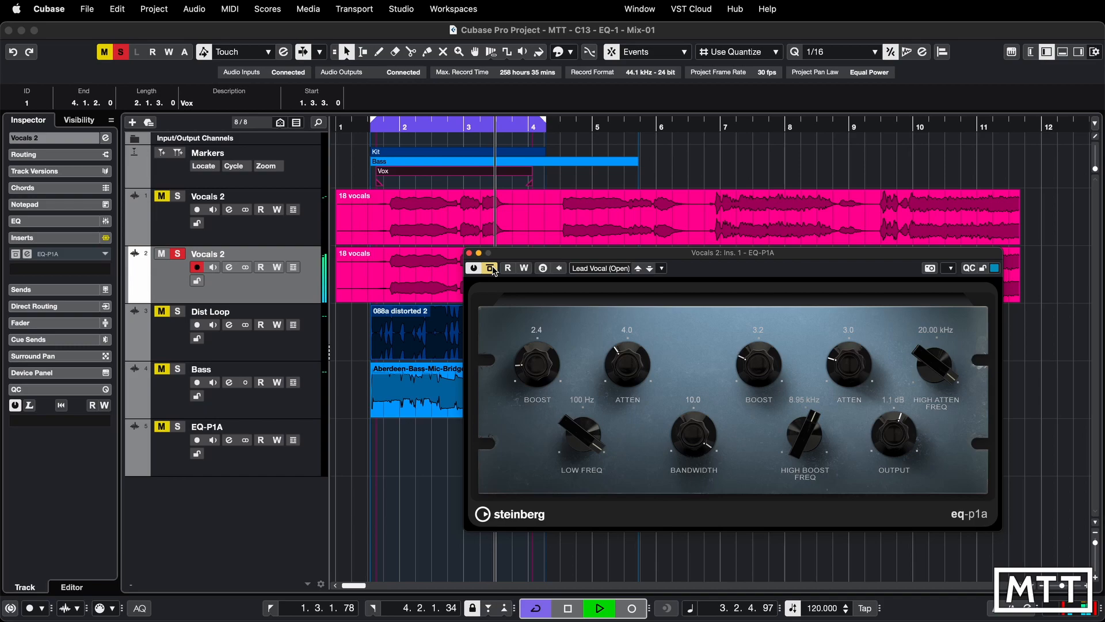
{"action": "left_click", "coordinate": [491, 269]}
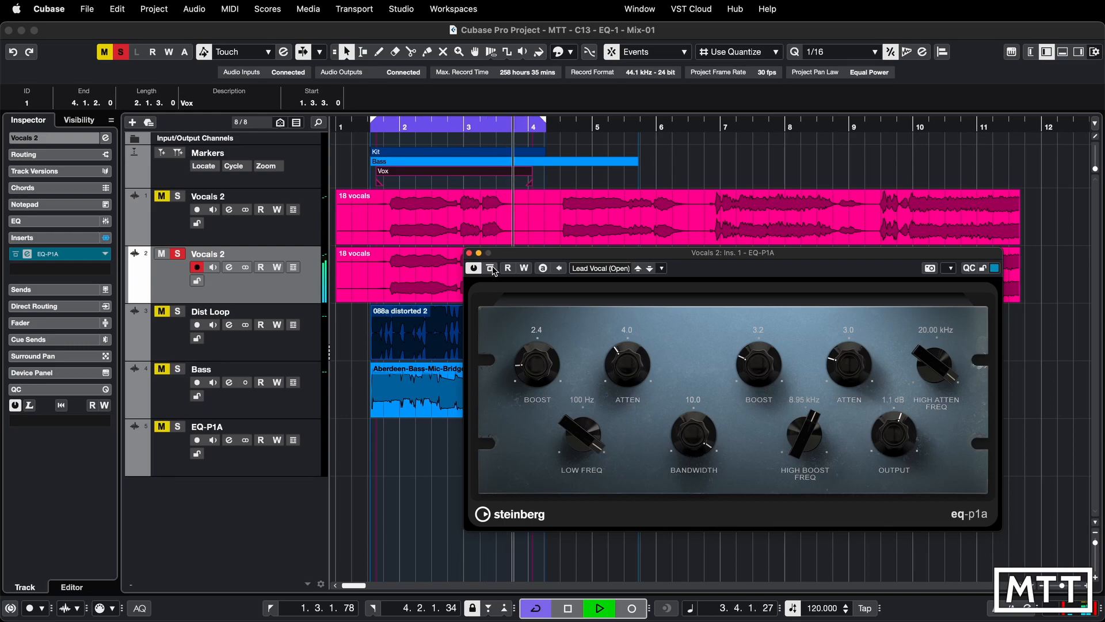
{"action": "left_click", "coordinate": [491, 269]}
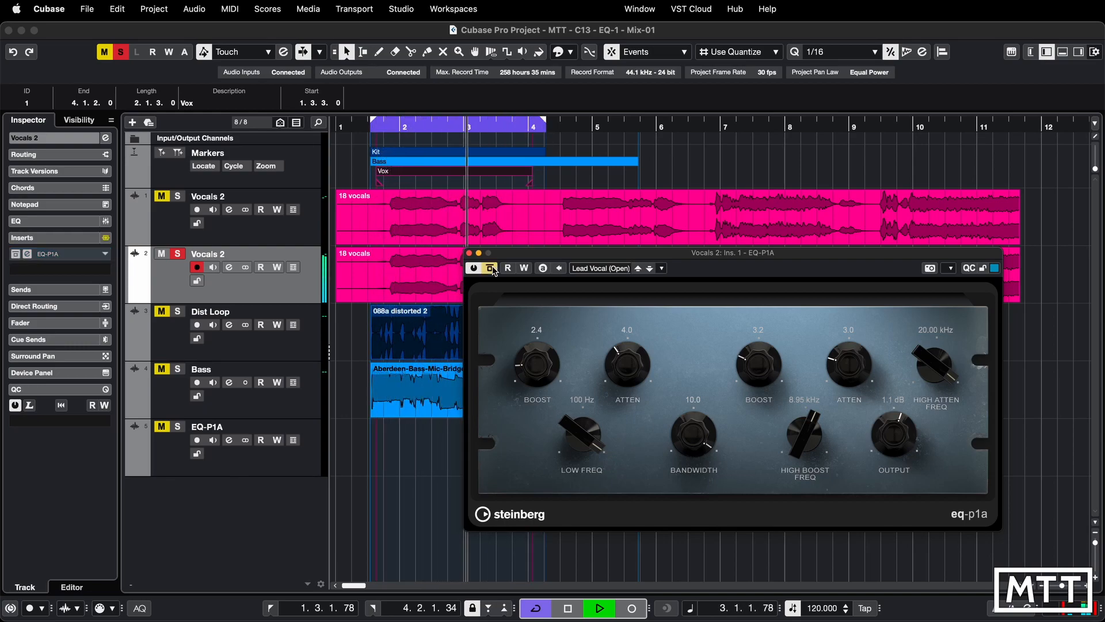
{"action": "key", "text": "space"}
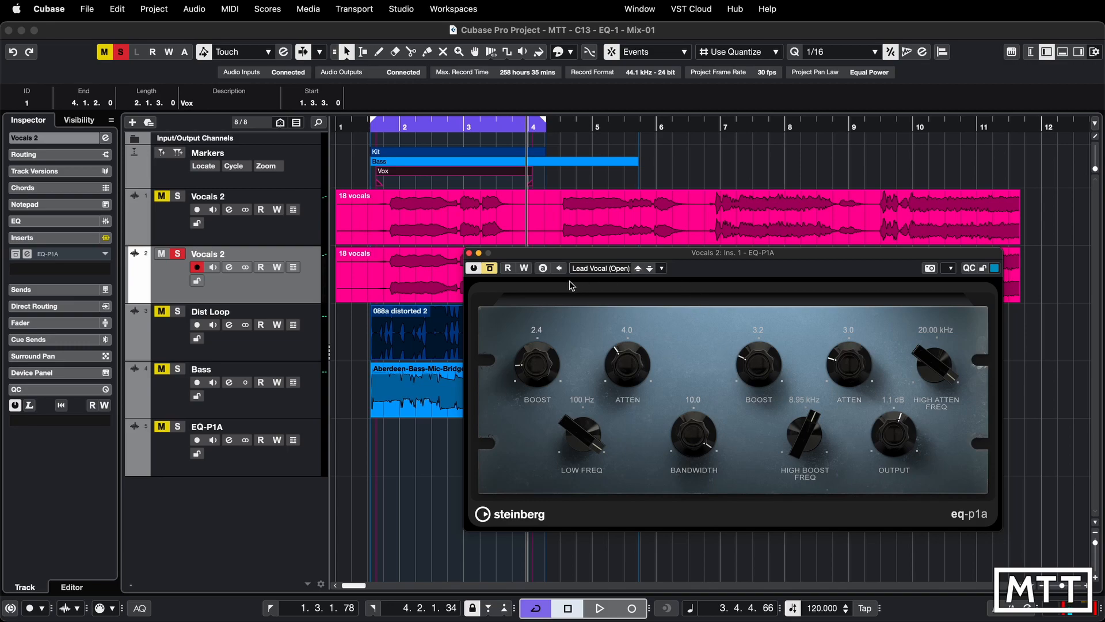
{"action": "left_click", "coordinate": [490, 268]}
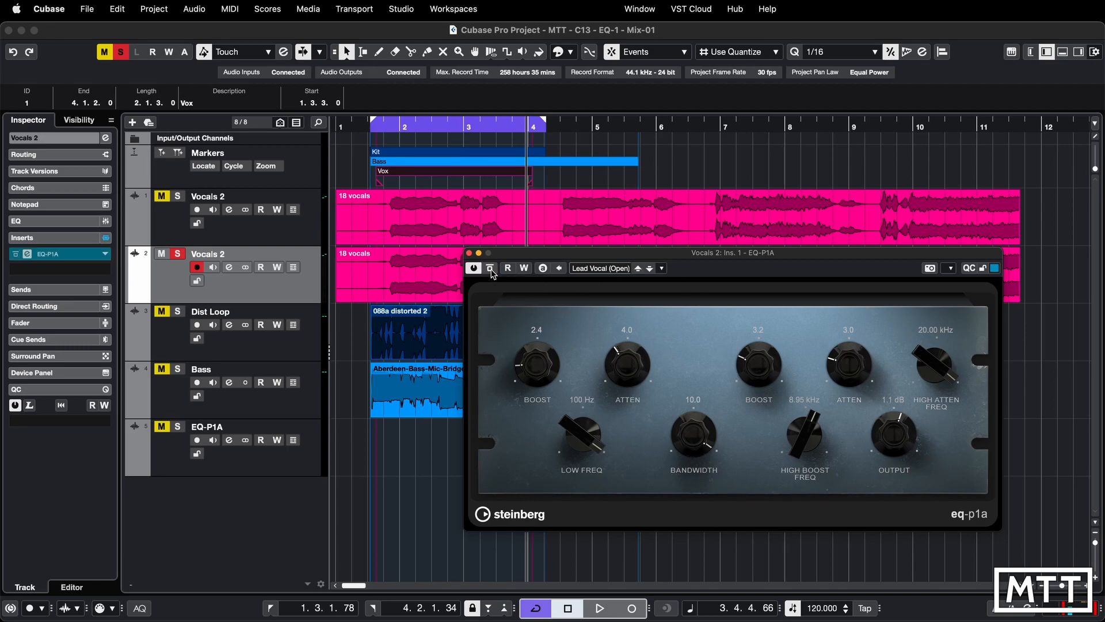
Select and solo the upper Vocals 2 track and turn off solo on the lower one
{"action": "left_click", "coordinate": [315, 239]}
{"action": "left_click", "coordinate": [177, 196]}
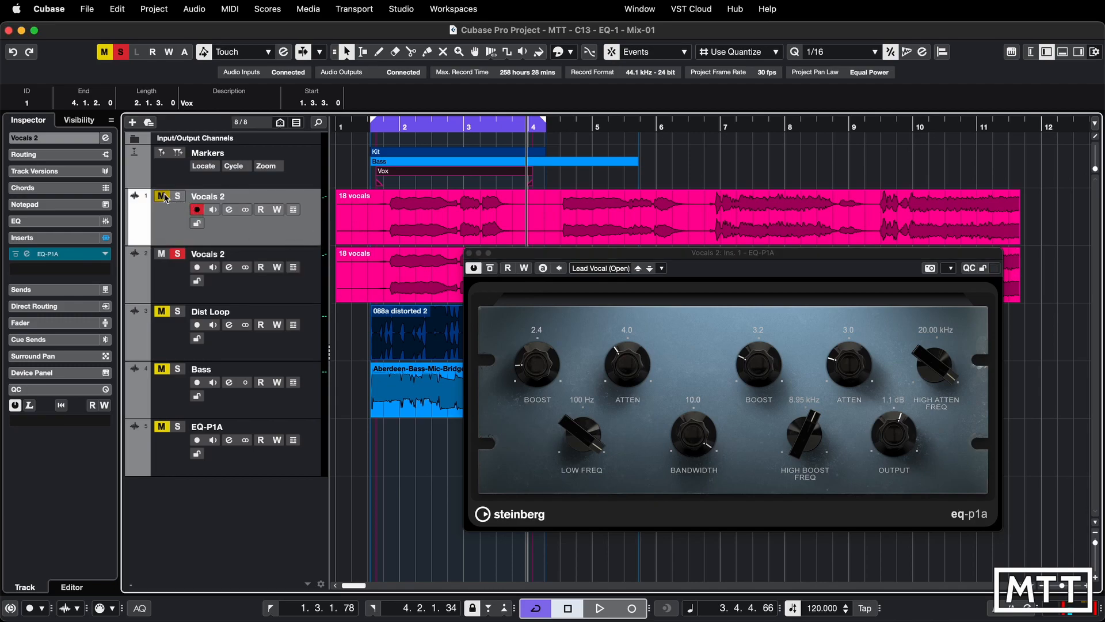
{"action": "left_click", "coordinate": [179, 256]}
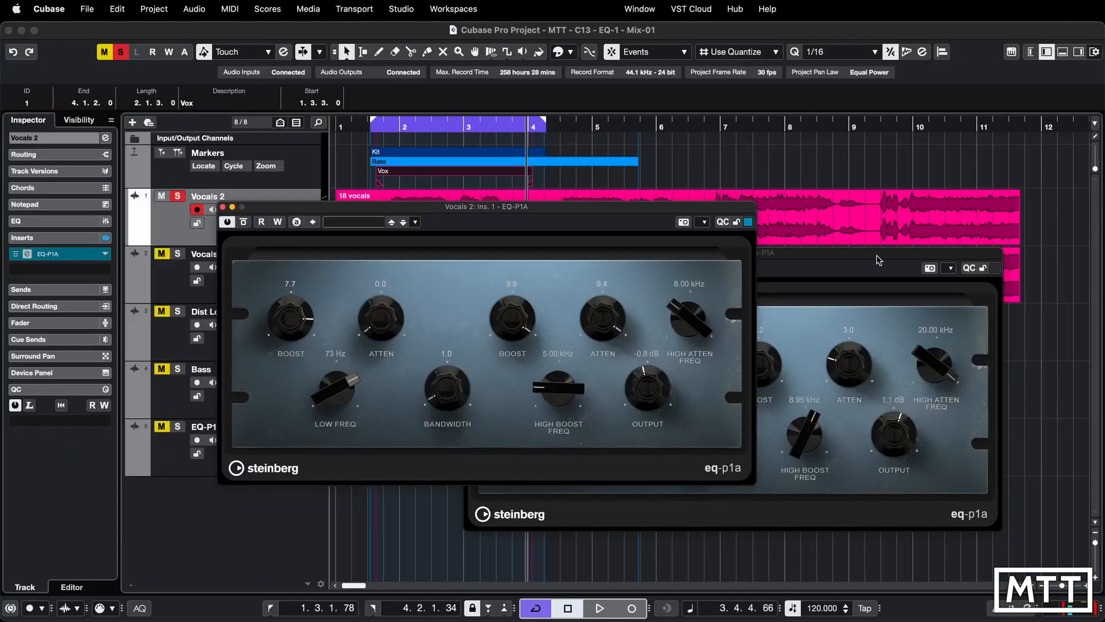
Close the EQ-P1A window with the Lead Vocal (Open) preset and move the upper track's EQ-P1A window clear of the track list
{"action": "left_click", "coordinate": [879, 257]}
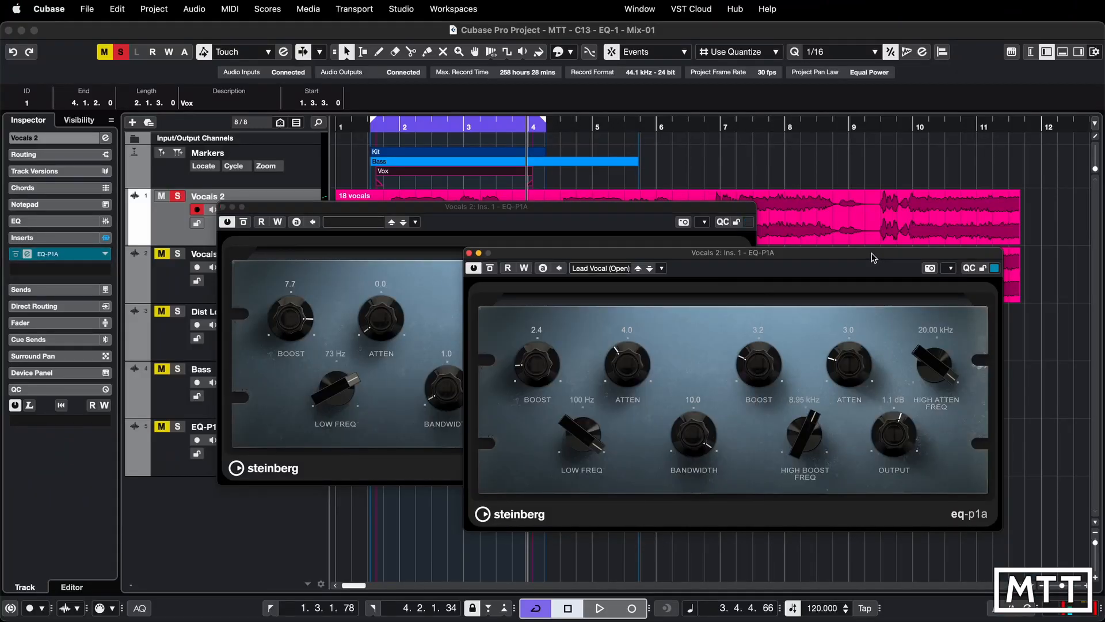
{"action": "left_click", "coordinate": [470, 253]}
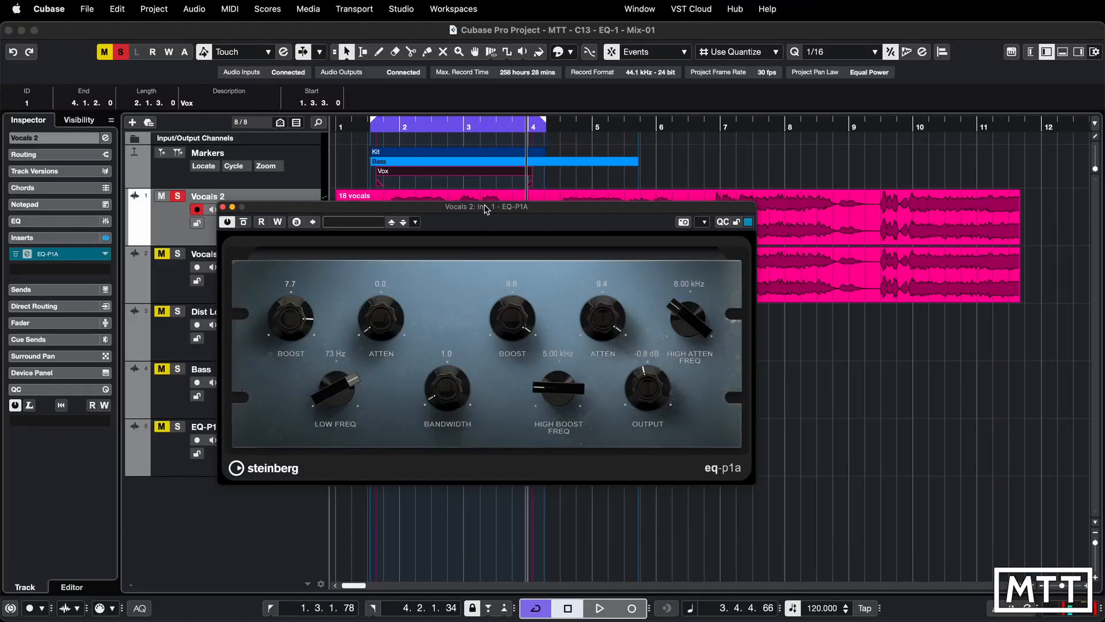
{"action": "left_click_drag", "start_coordinate": [486, 209], "coordinate": [645, 256]}
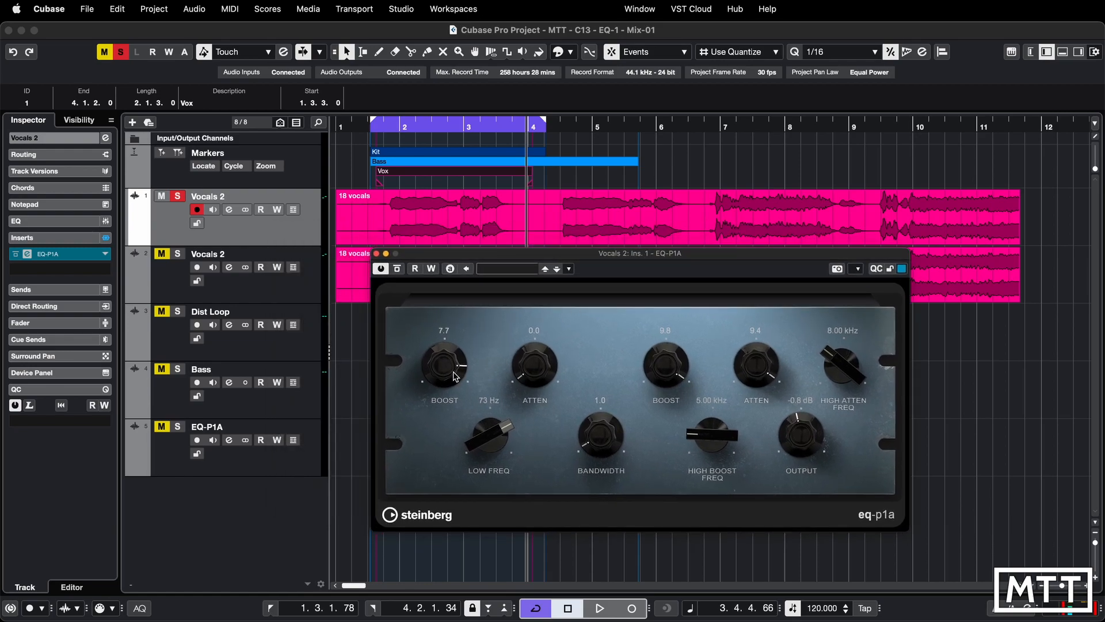
Play the upper Vocals 2 track from the left locator and toggle its EQ-P1A bypass on and off to compare
{"action": "key", "text": "Home"}
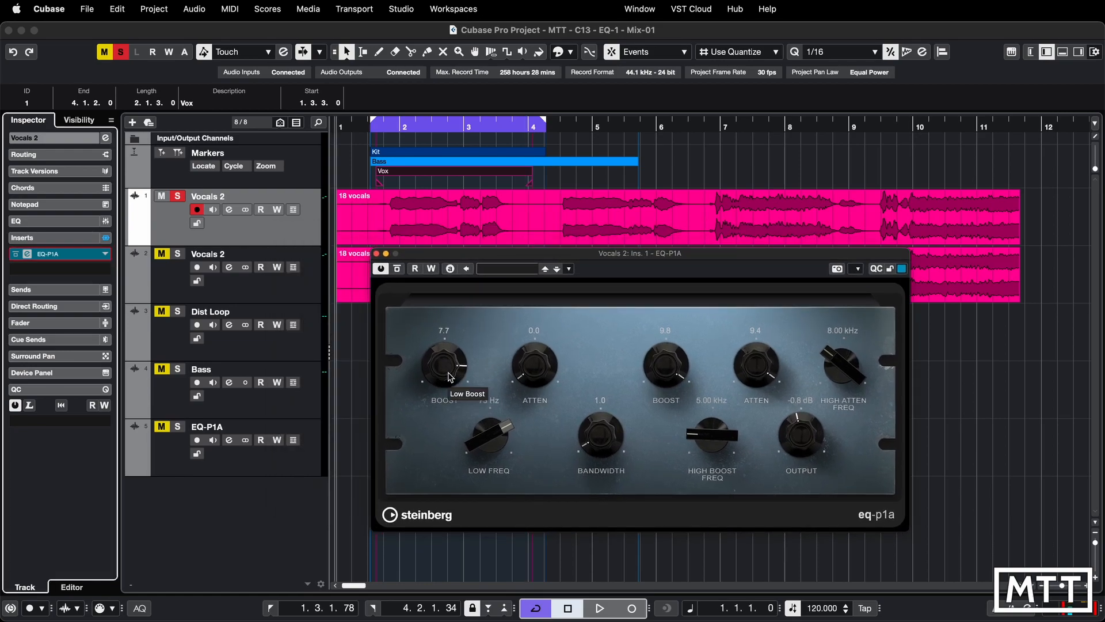
{"action": "left_click", "coordinate": [270, 608]}
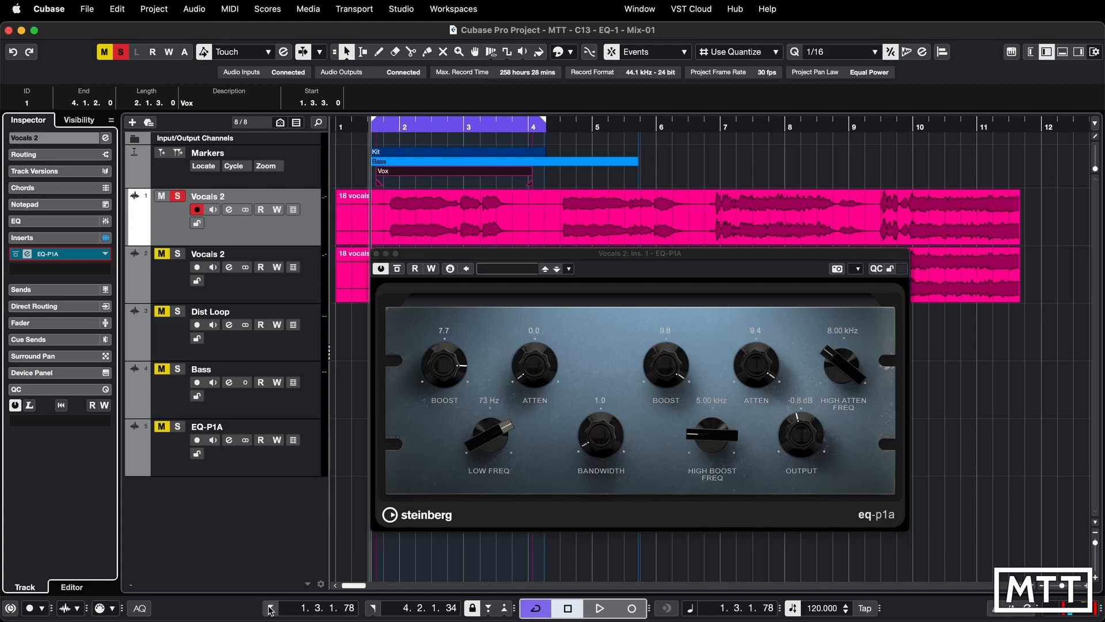
{"action": "key", "text": "space"}
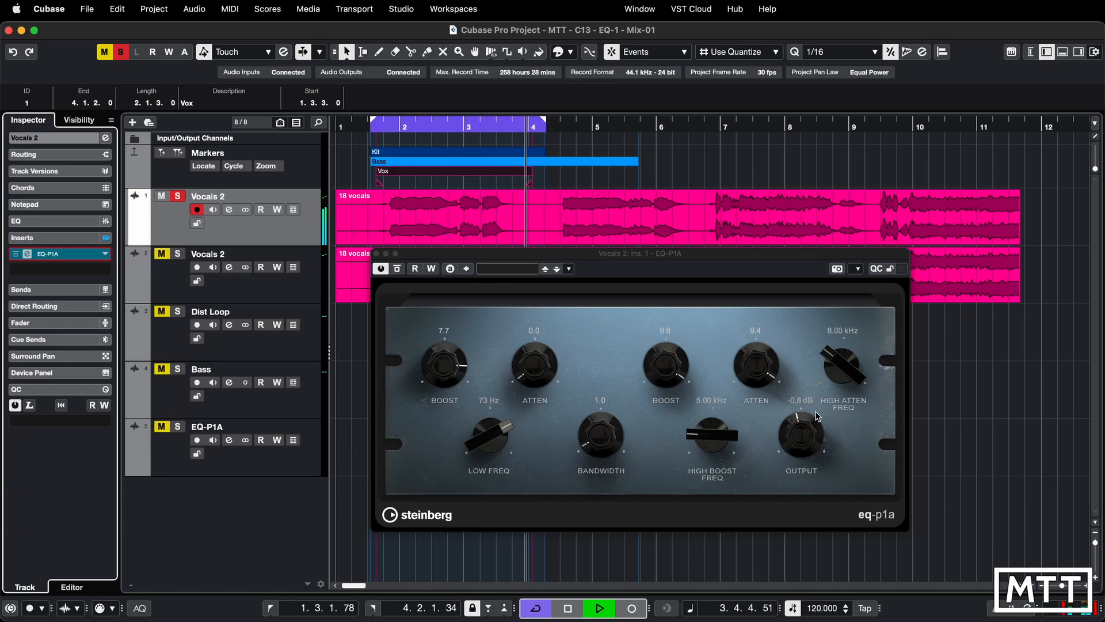
{"action": "left_click", "coordinate": [397, 269]}
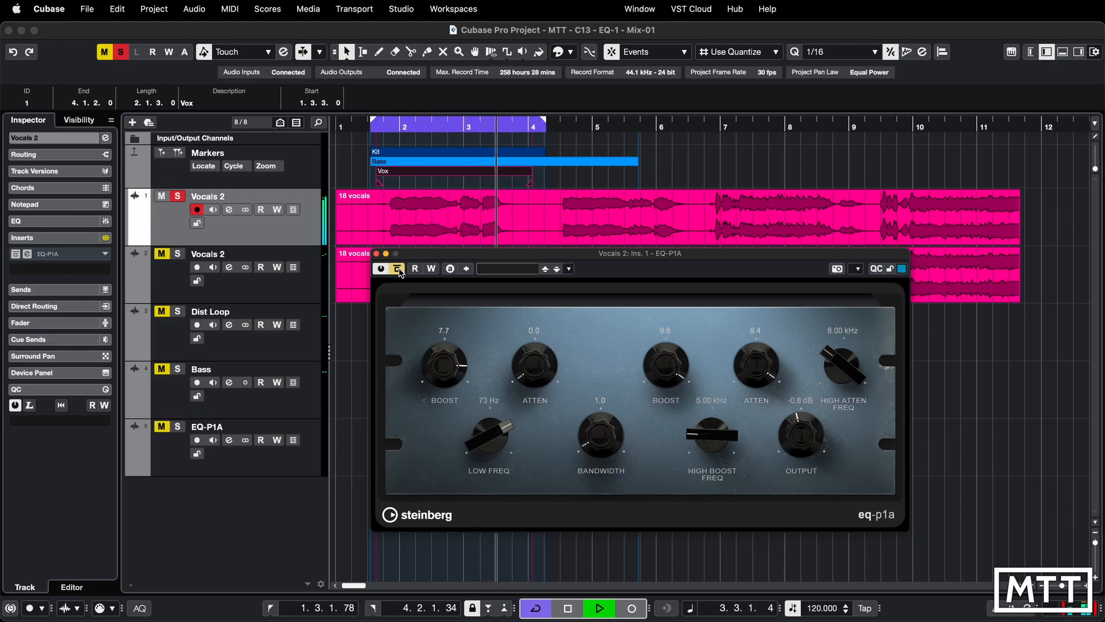
{"action": "left_click", "coordinate": [398, 269]}
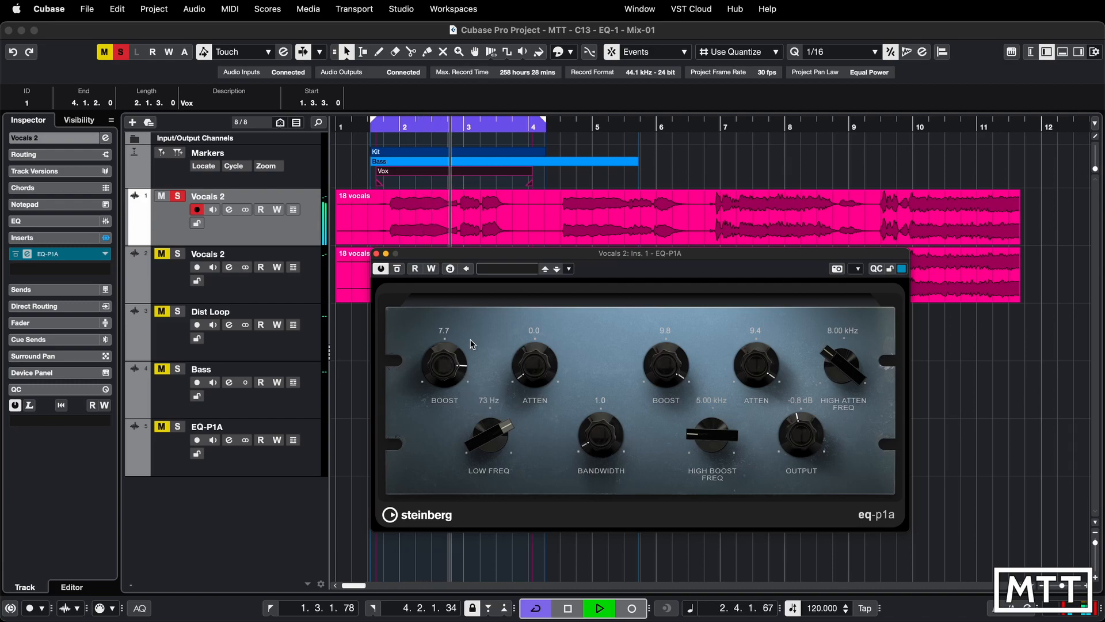
Stop playback of the soloed upper Vocals 2 track
{"action": "key", "text": "space"}
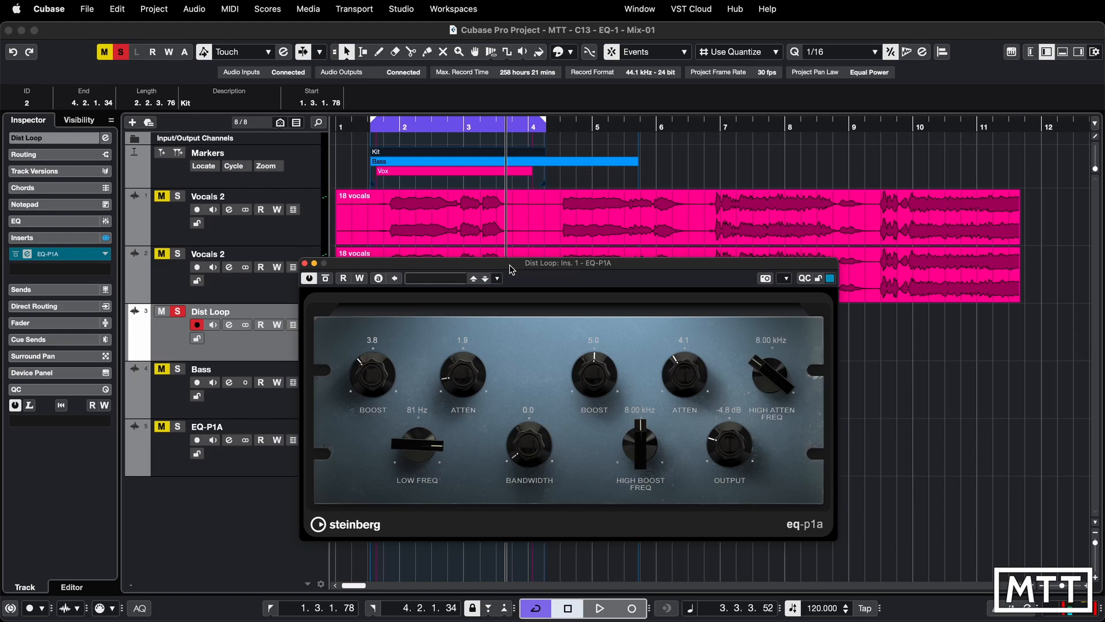
Play the soloed Dist Loop track from the left locator, toggle its EQ-P1A bypass on and off to compare, and stop playback
{"action": "key", "text": "period"}
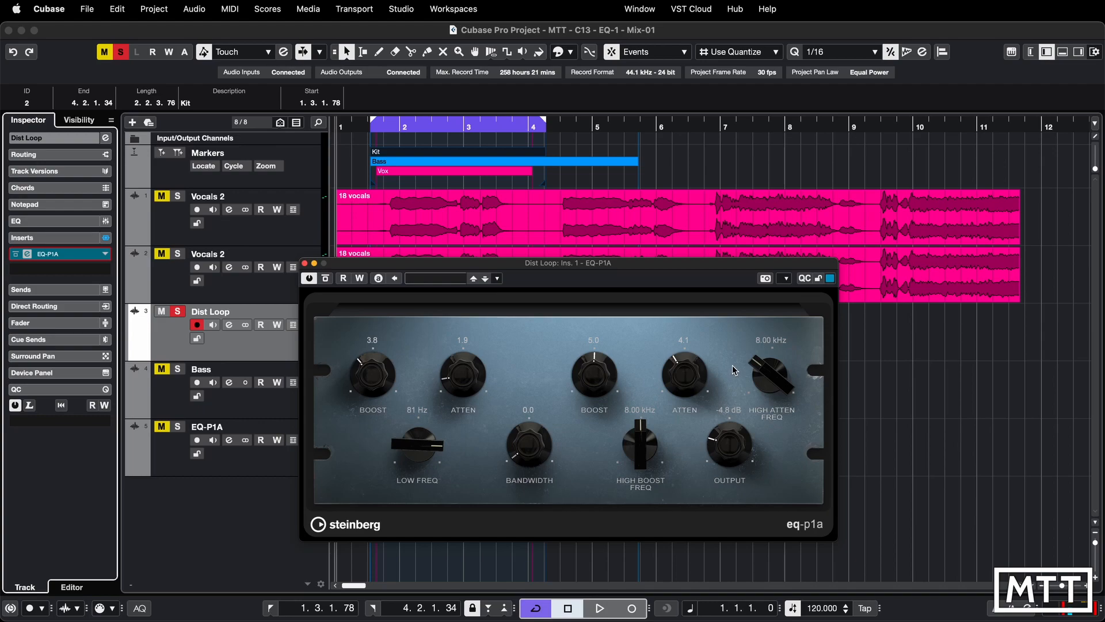
{"action": "left_click", "coordinate": [272, 608]}
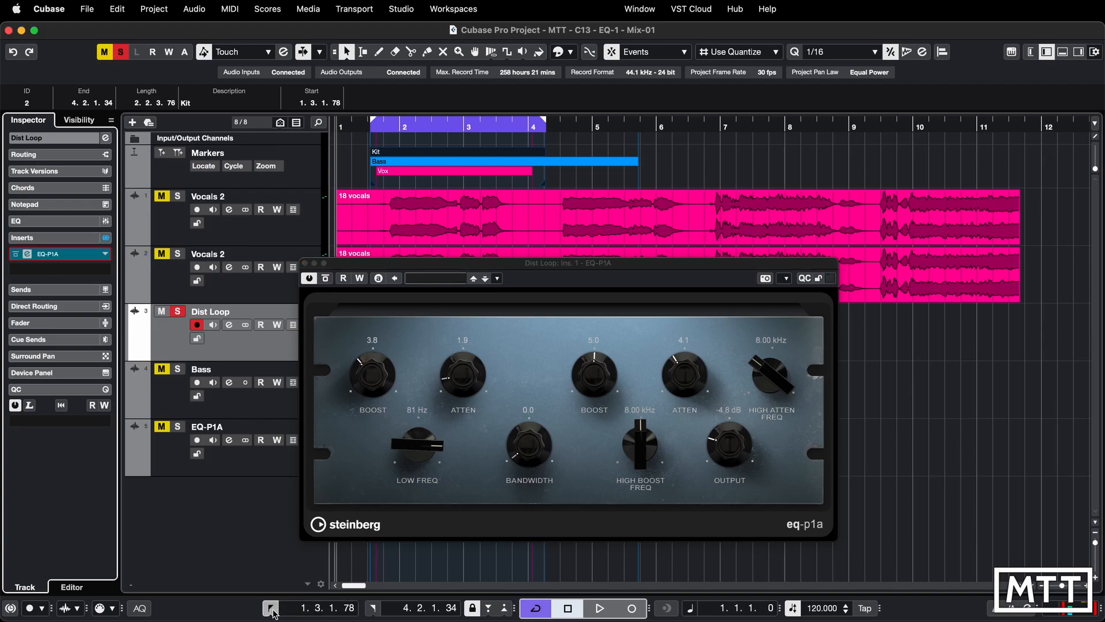
{"action": "key", "text": "space"}
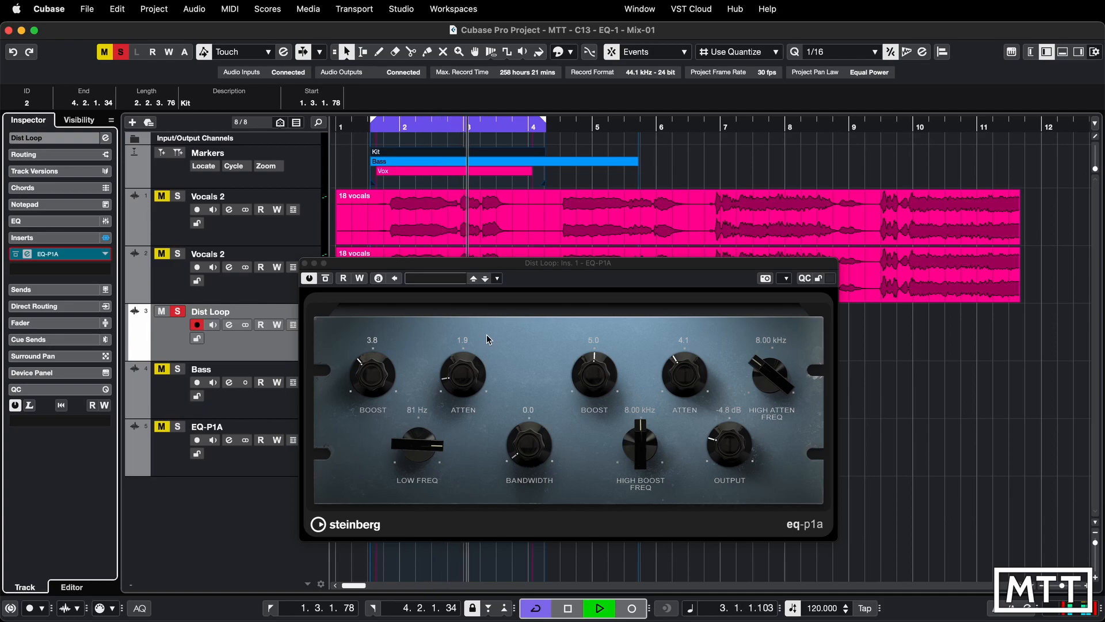
{"action": "left_click", "coordinate": [325, 278]}
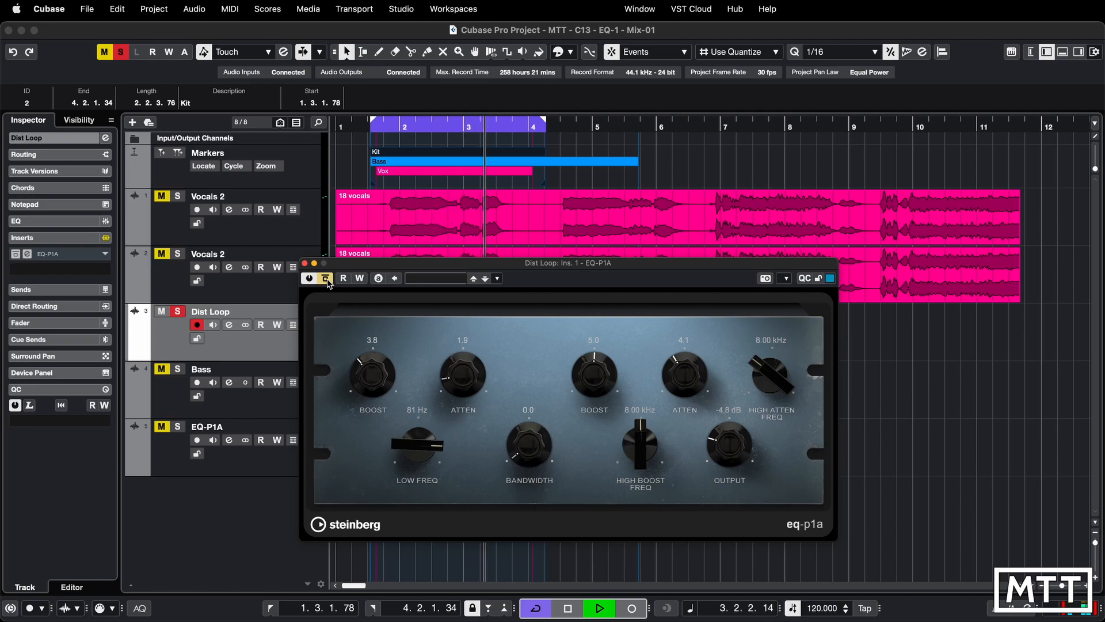
{"action": "left_click", "coordinate": [325, 279]}
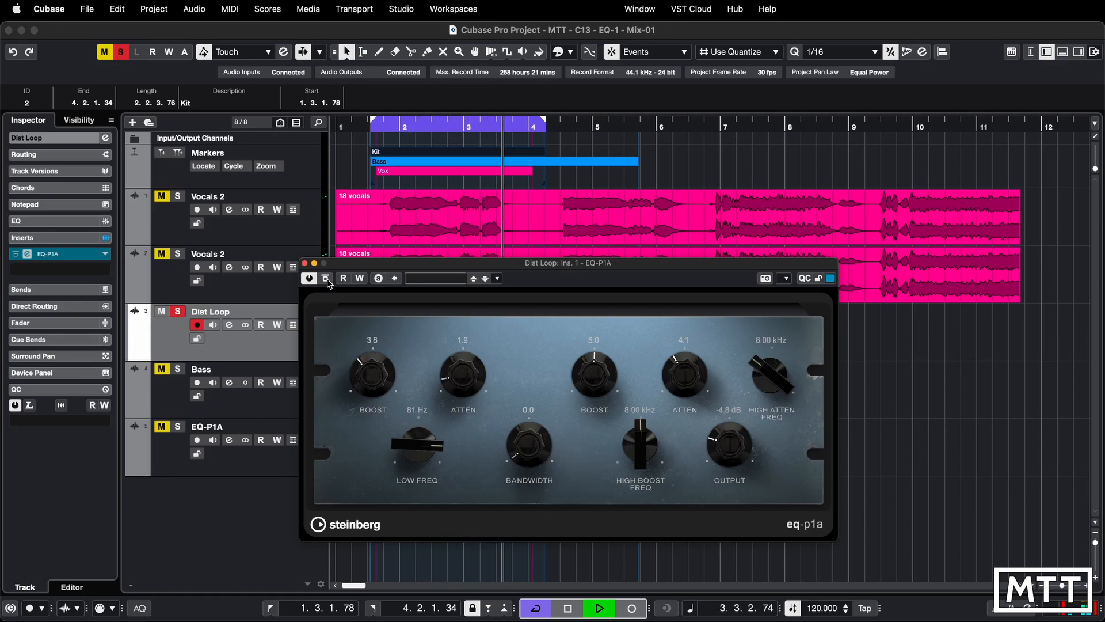
{"action": "key", "text": "space"}
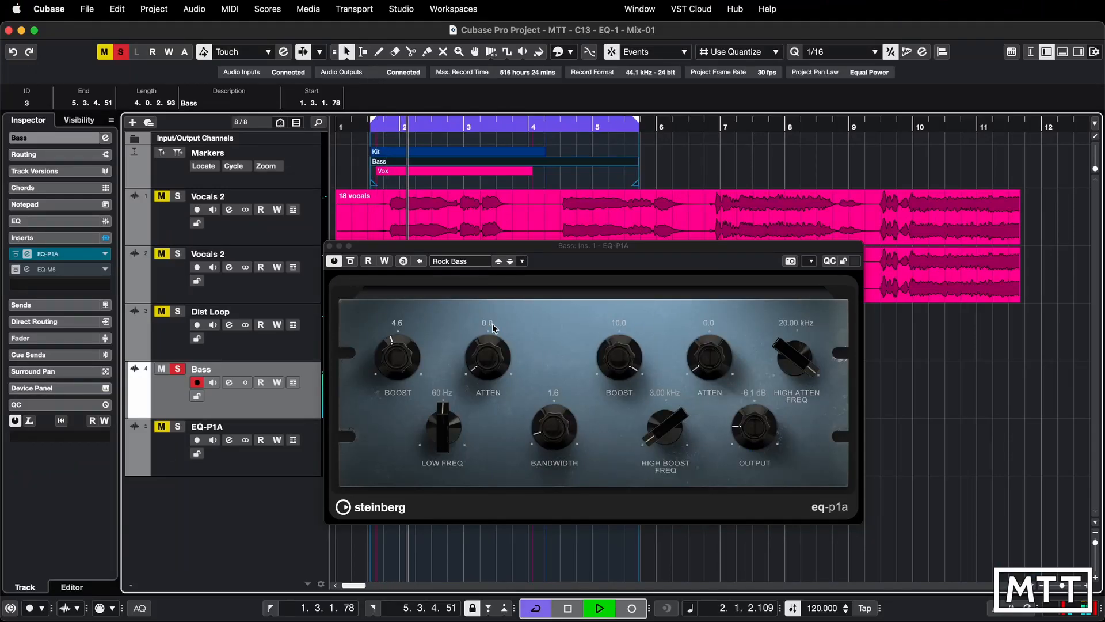
Toggle the Bass track's EQ-P1A bypass on and off during playback to compare the Rock Bass preset, and stop playback
{"action": "left_click", "coordinate": [351, 260]}
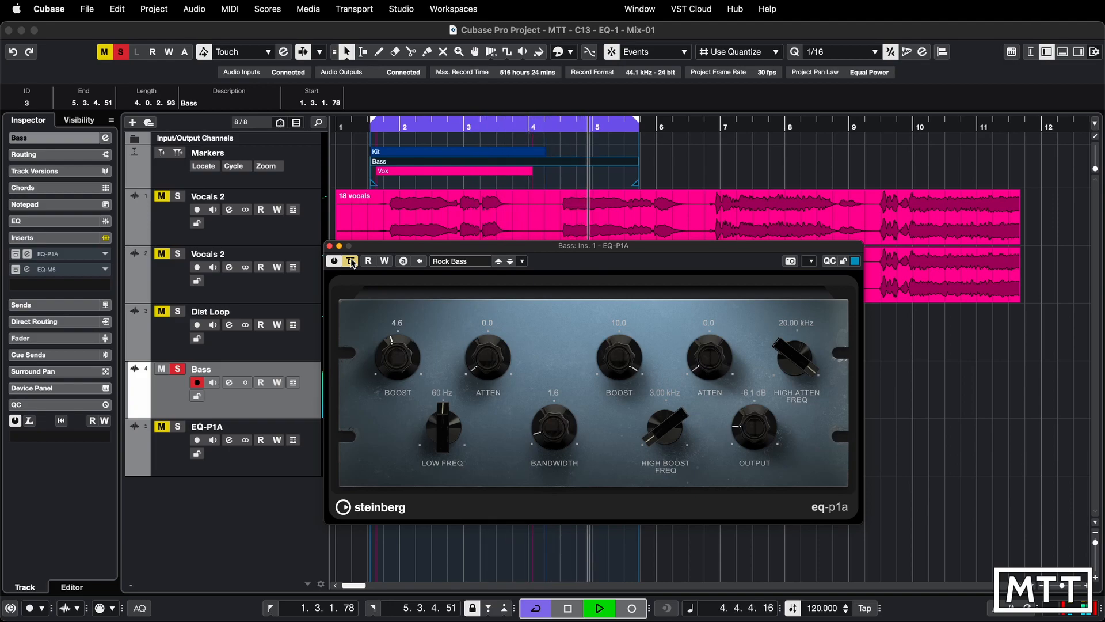
{"action": "left_click", "coordinate": [351, 261]}
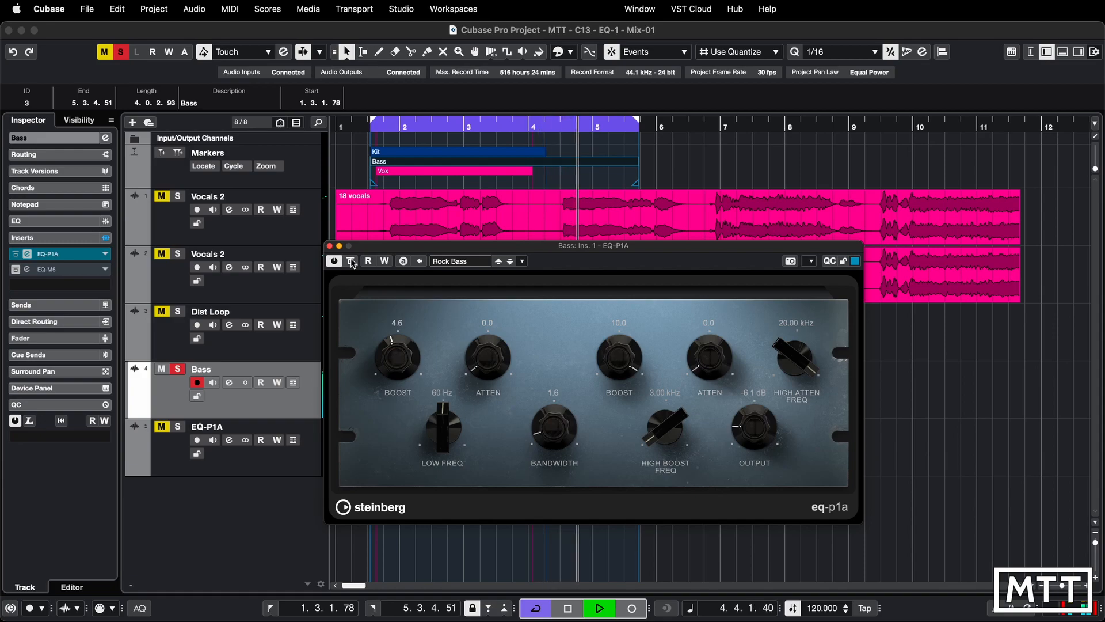
{"action": "key", "text": "space"}
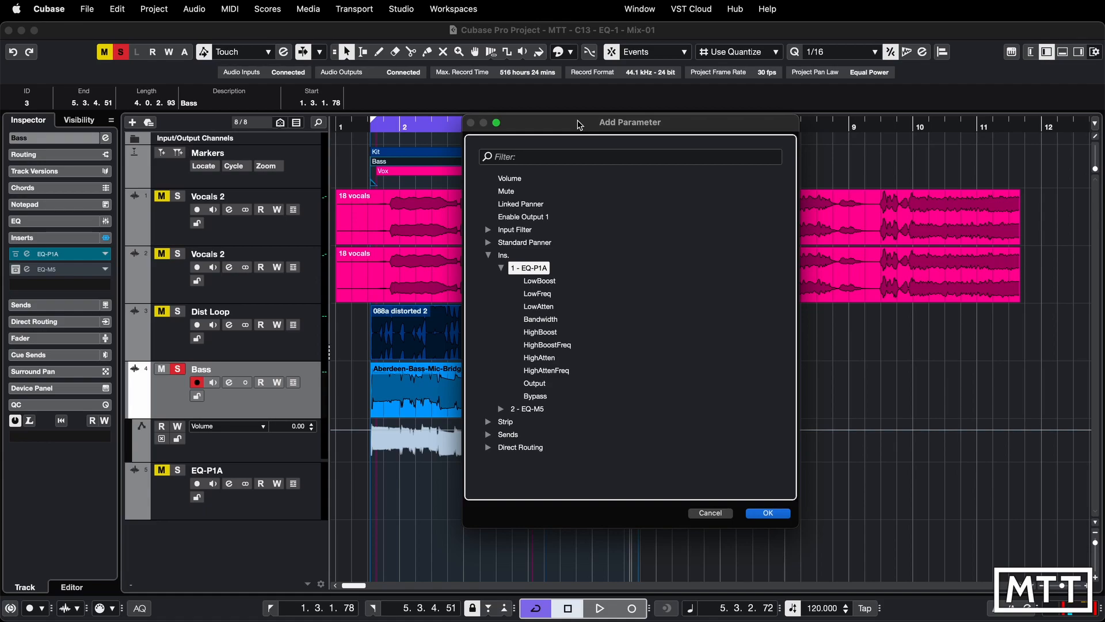
Assign the EQ-P1A LowBoost parameter to the Bass track's automation lane and raise its value to 5.4
{"action": "double_click", "coordinate": [542, 280]}
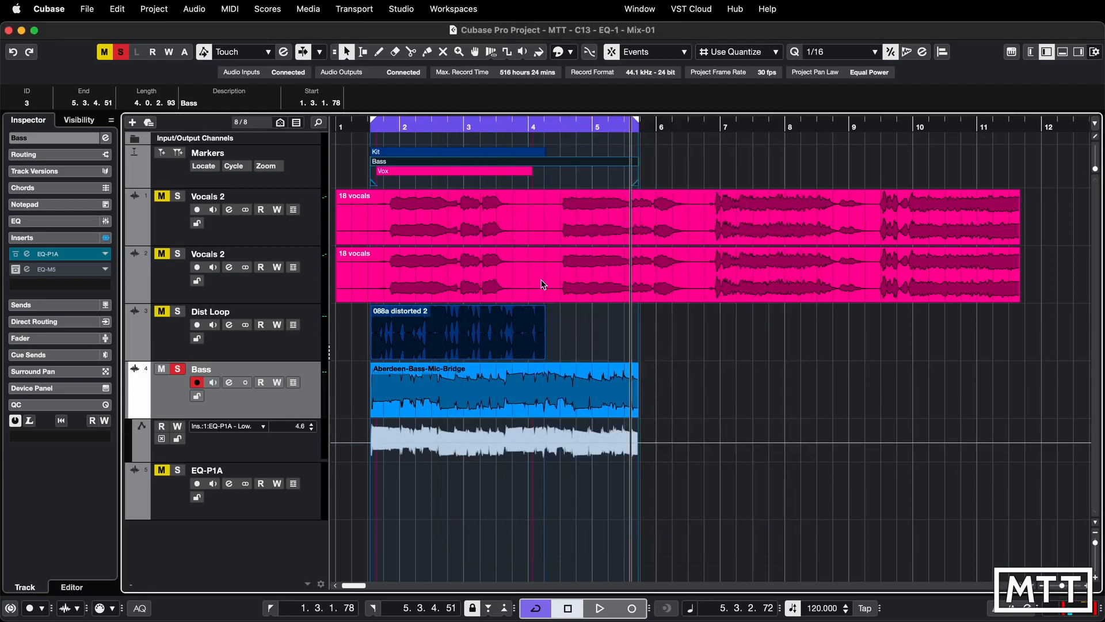
{"action": "left_click", "coordinate": [309, 432]}
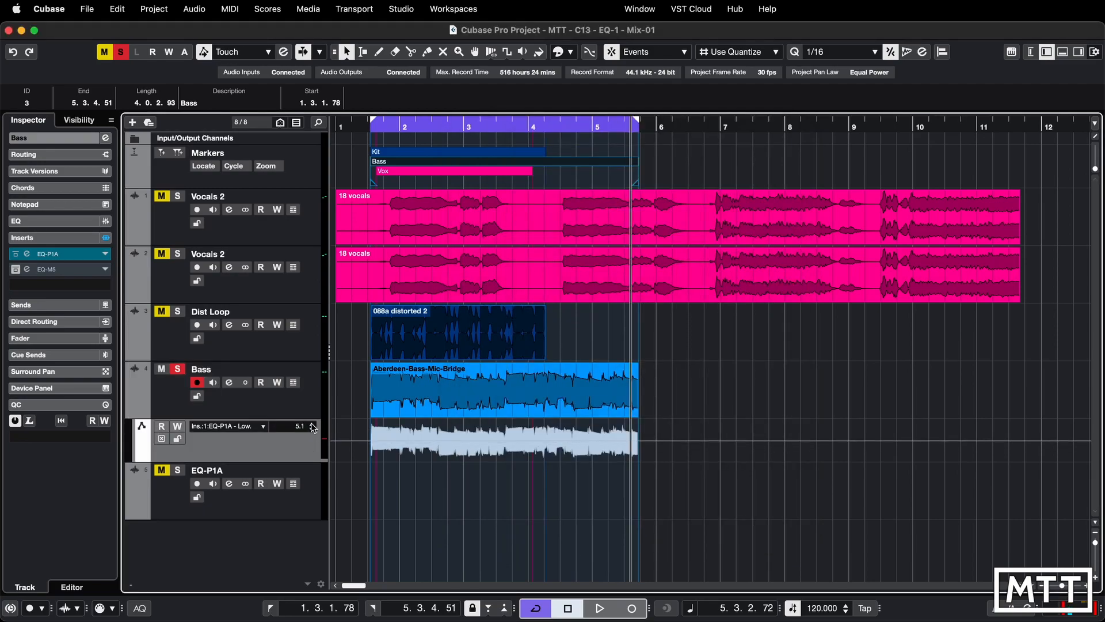
{"action": "scroll", "coordinate": [313, 427], "scroll_direction": "up", "scroll_amount": 3}
{"action": "left_click_drag", "start_coordinate": [304, 432], "coordinate": [314, 396]}
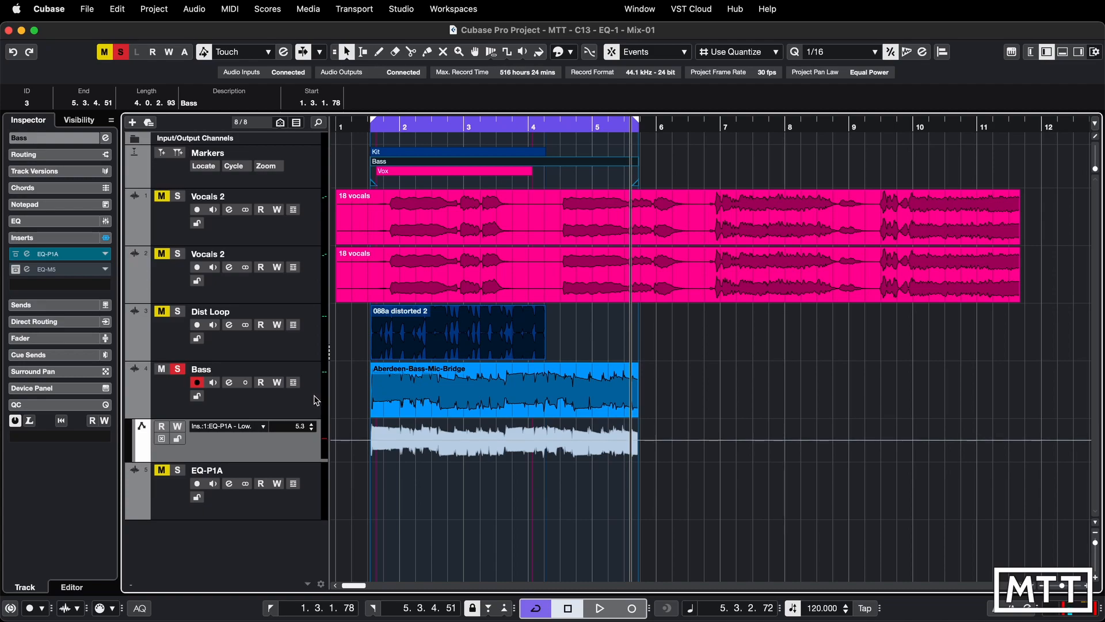
{"action": "left_click_drag", "start_coordinate": [313, 392], "coordinate": [314, 392]}
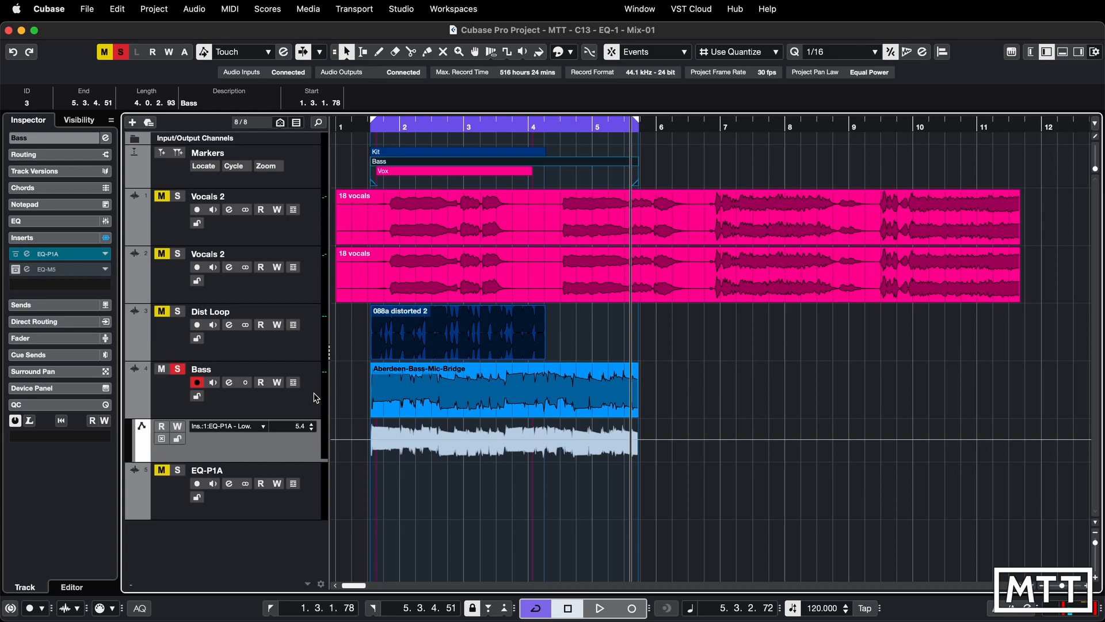